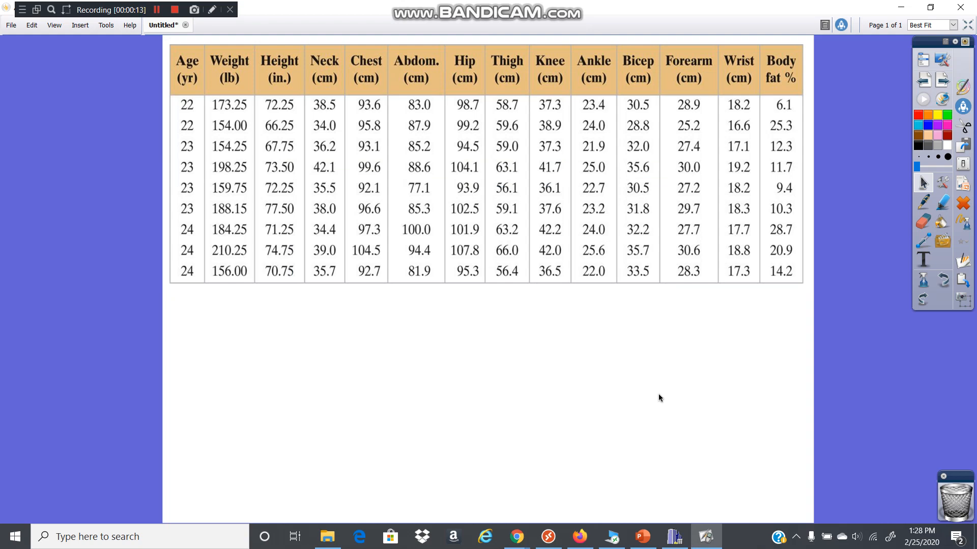
# Step: Draw a thick black right-angle line in the blank area below the table as the two axes of a graph
pyautogui.click(922, 260)
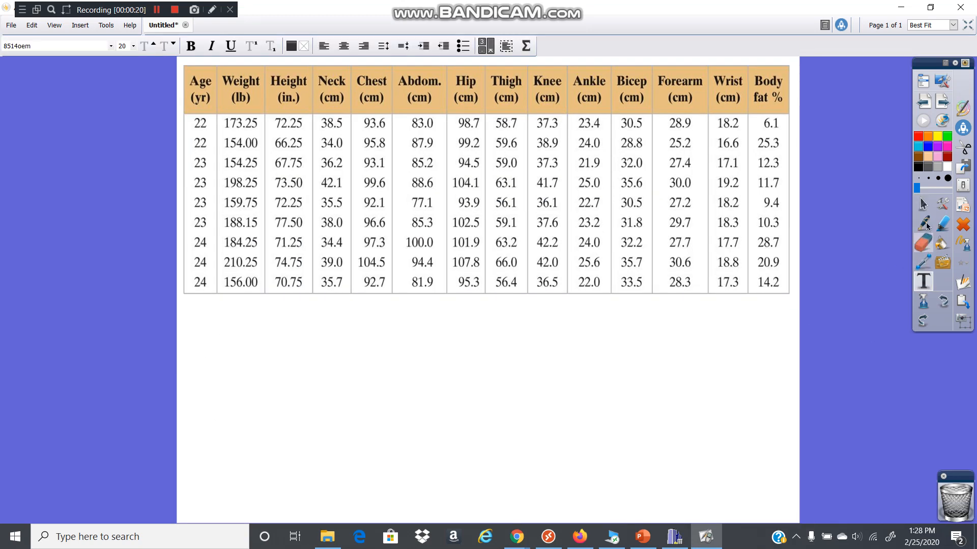
pyautogui.click(925, 261)
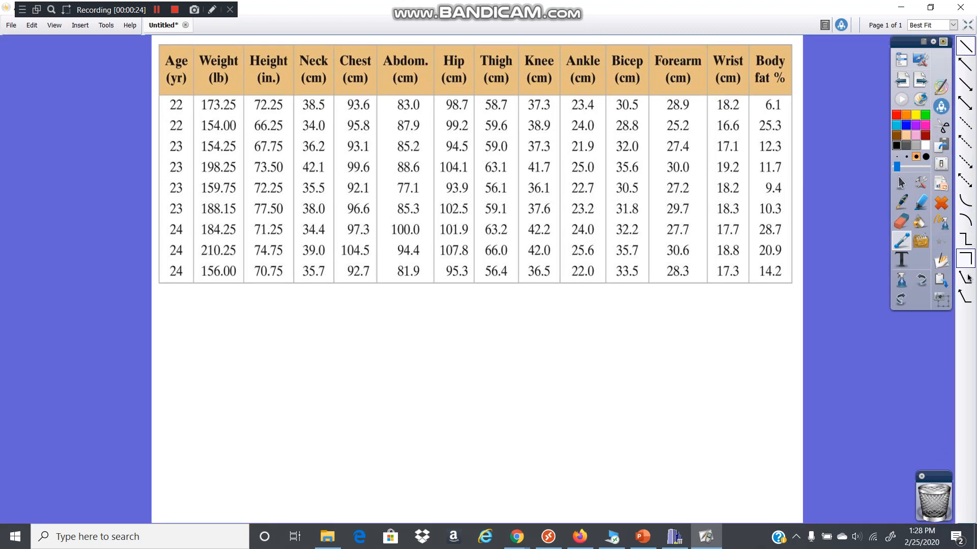
pyautogui.click(961, 259)
pyautogui.moveTo(213, 334)
pyautogui.mouseDown()
pyautogui.moveTo(284, 396)
pyautogui.moveTo(341, 424)
pyautogui.moveTo(319, 439)
pyautogui.moveTo(202, 402)
pyautogui.moveTo(178, 296)
pyautogui.mouseUp()
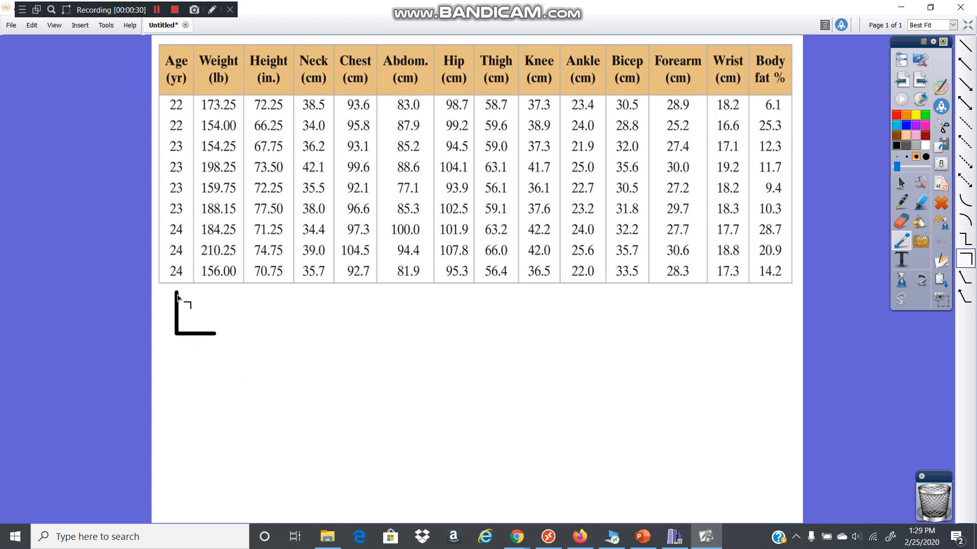
pyautogui.click(921, 280)
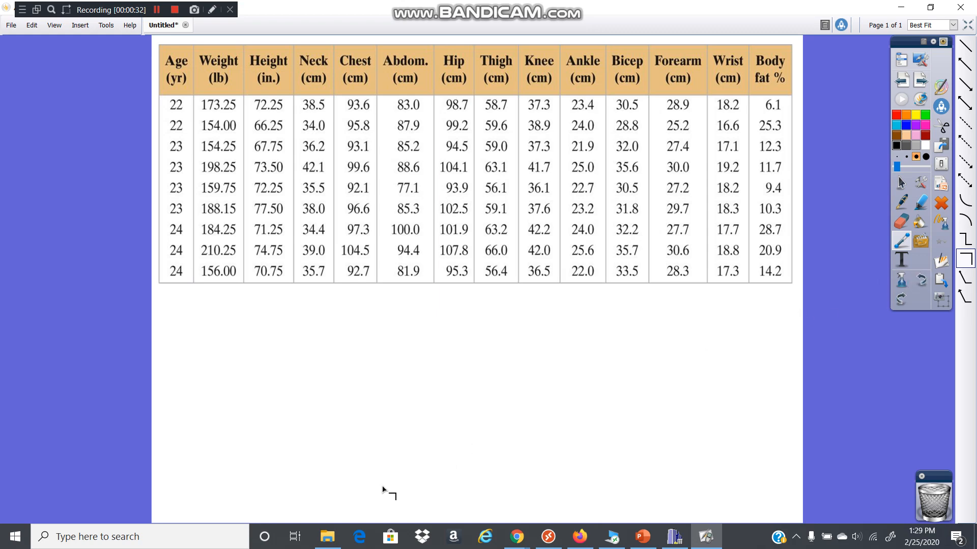
pyautogui.moveTo(382, 489)
pyautogui.mouseDown()
pyautogui.moveTo(207, 386)
pyautogui.moveTo(190, 318)
pyautogui.mouseUp()
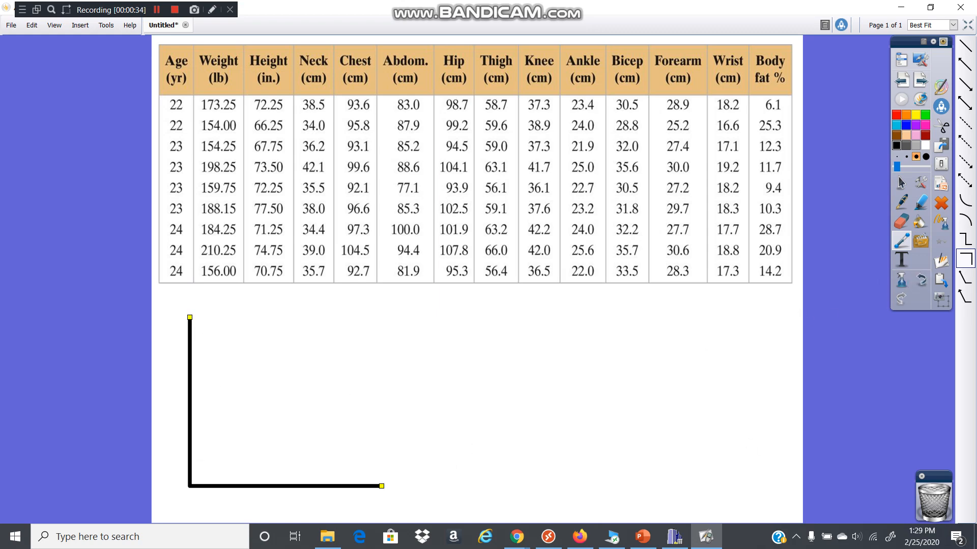
# Step: Mark a scatter of small blue pen points rising away from the origin between the graph axes
pyautogui.click(901, 202)
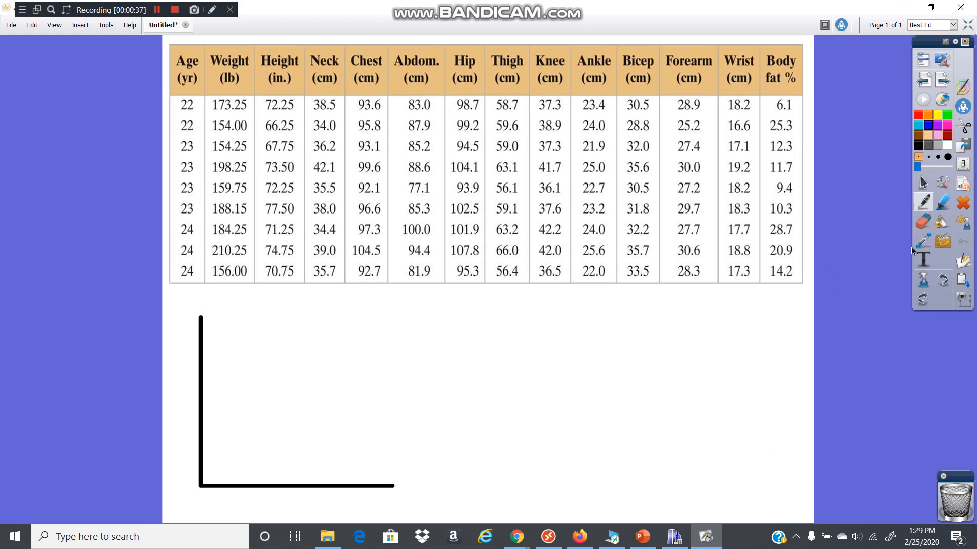
pyautogui.click(224, 473)
pyautogui.click(225, 449)
pyautogui.click(247, 466)
pyautogui.click(228, 461)
pyautogui.click(250, 446)
pyautogui.click(243, 430)
pyautogui.moveTo(281, 428); pyautogui.dragTo(280, 453)
pyautogui.click(257, 421)
pyautogui.click(272, 412)
pyautogui.click(294, 413)
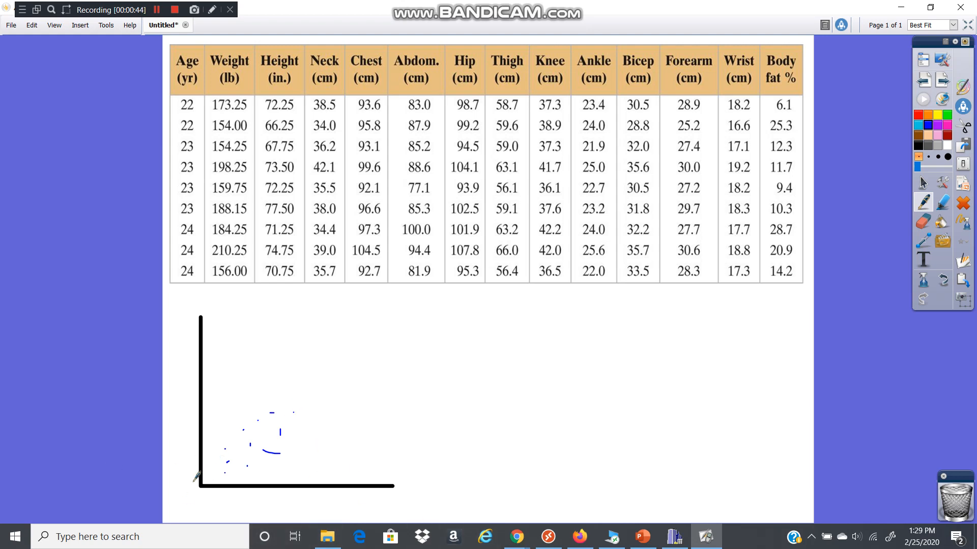
# Step: Sketch two rising trend lines from the origin and one nearly flat line through the scattered points
pyautogui.moveTo(204, 482); pyautogui.dragTo(284, 414)
pyautogui.moveTo(204, 481); pyautogui.dragTo(247, 417)
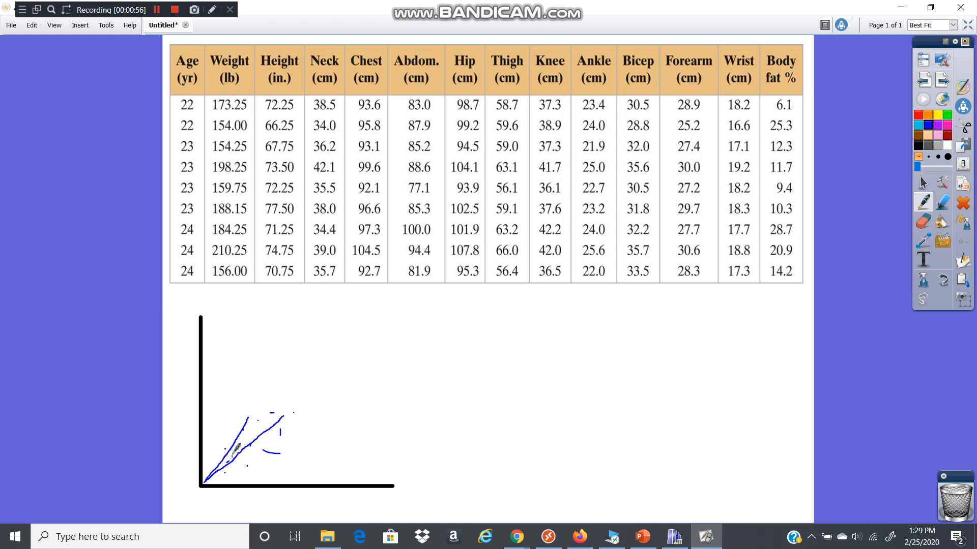
pyautogui.moveTo(217, 452); pyautogui.dragTo(294, 463)
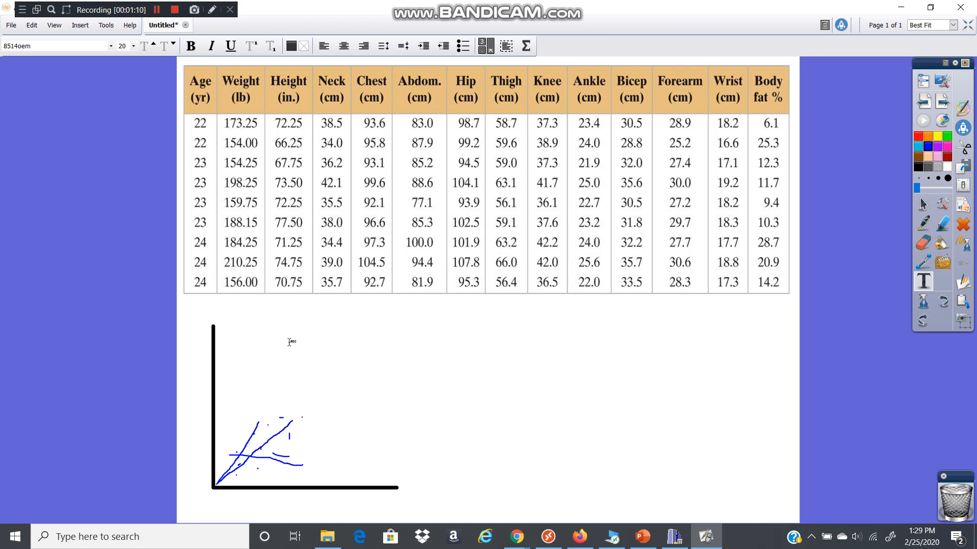
# Step: Add a text block beside the graph reading "Correlation - is there a cause and effect relationship?"
pyautogui.click(388, 362)
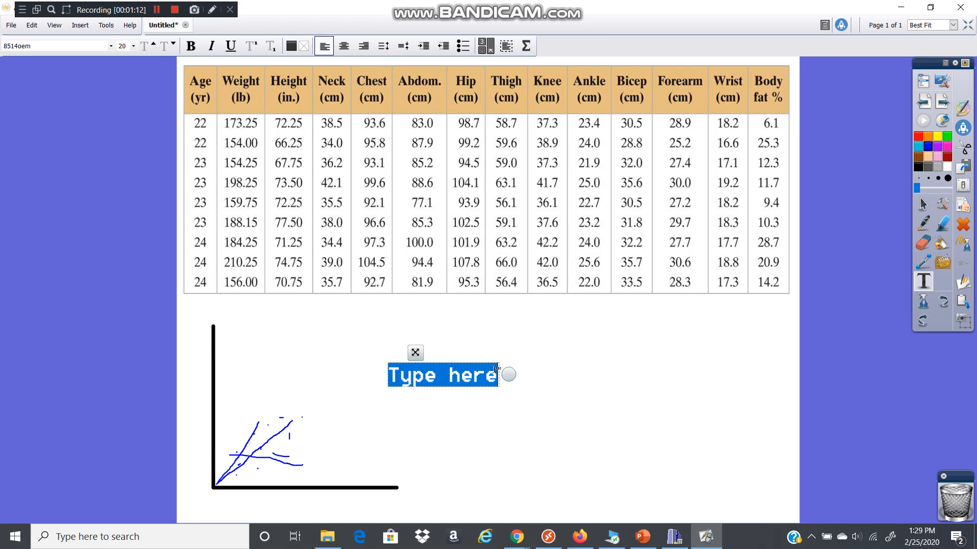
pyautogui.write('Correlation -')
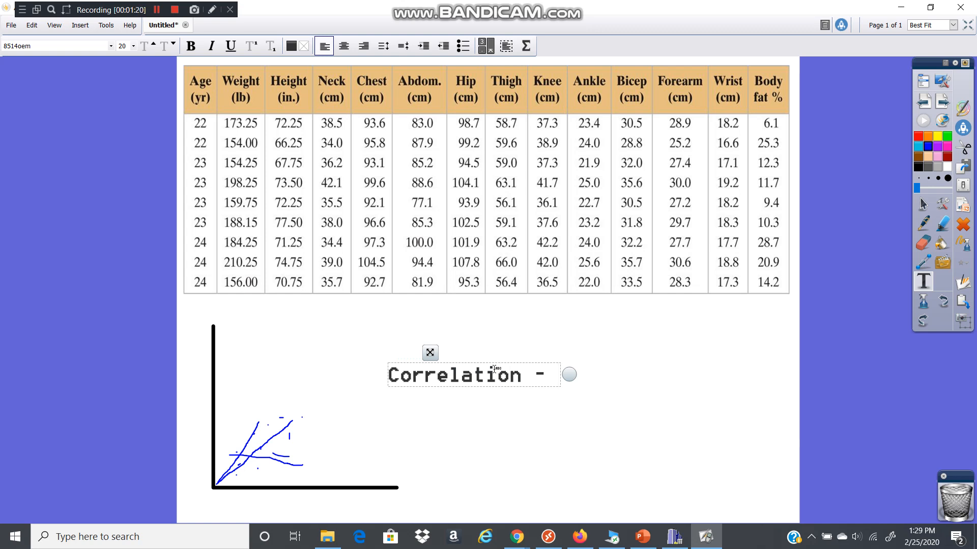
pyautogui.write('is there a')
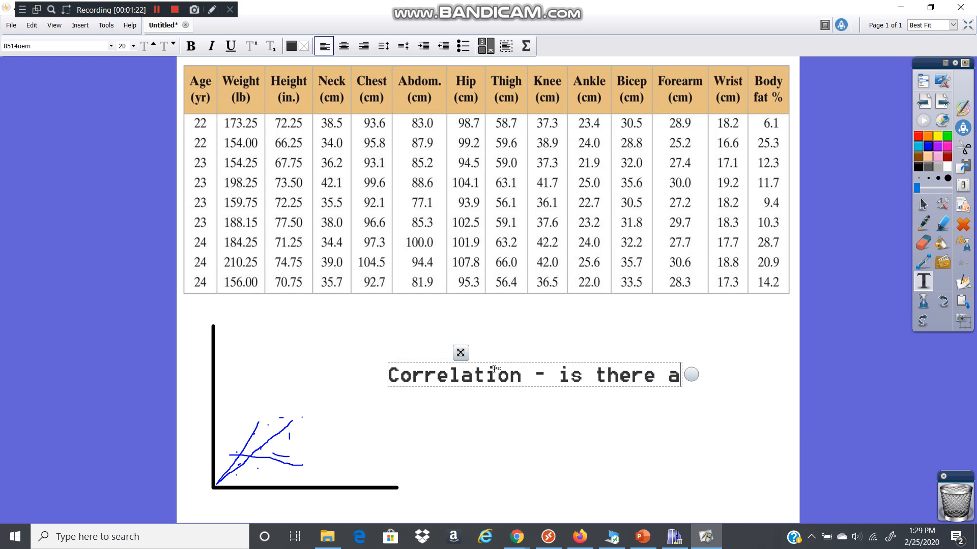
pyautogui.write(' cause and')
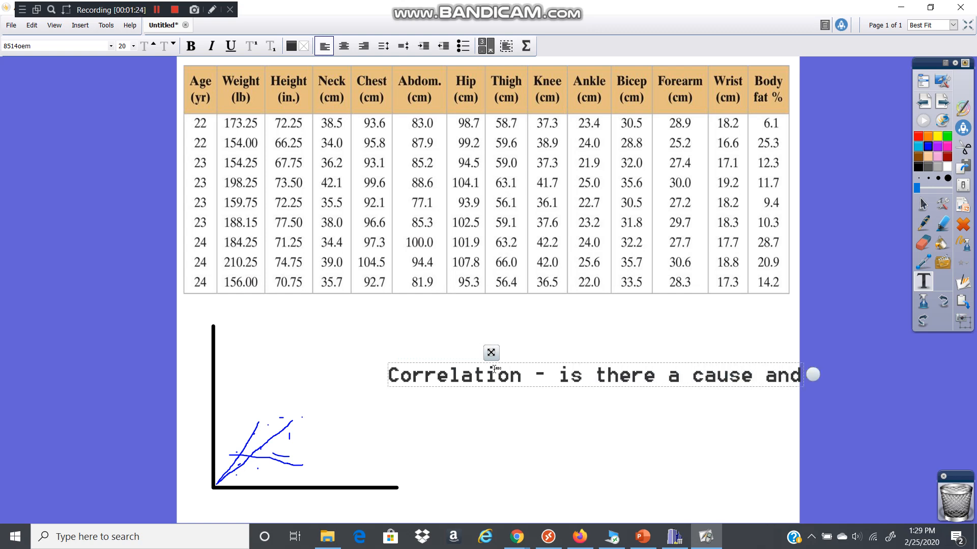
pyautogui.write(' effect re')
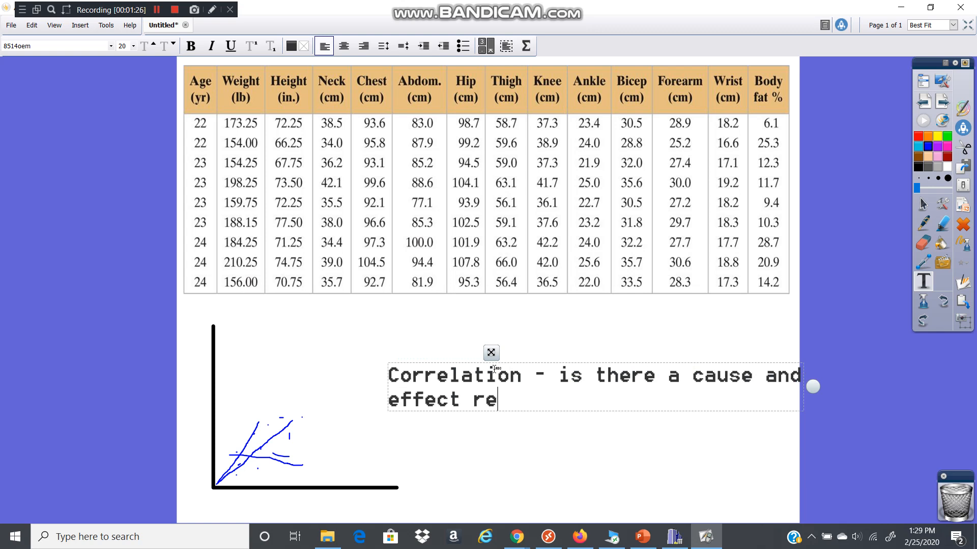
pyautogui.write('lationship')
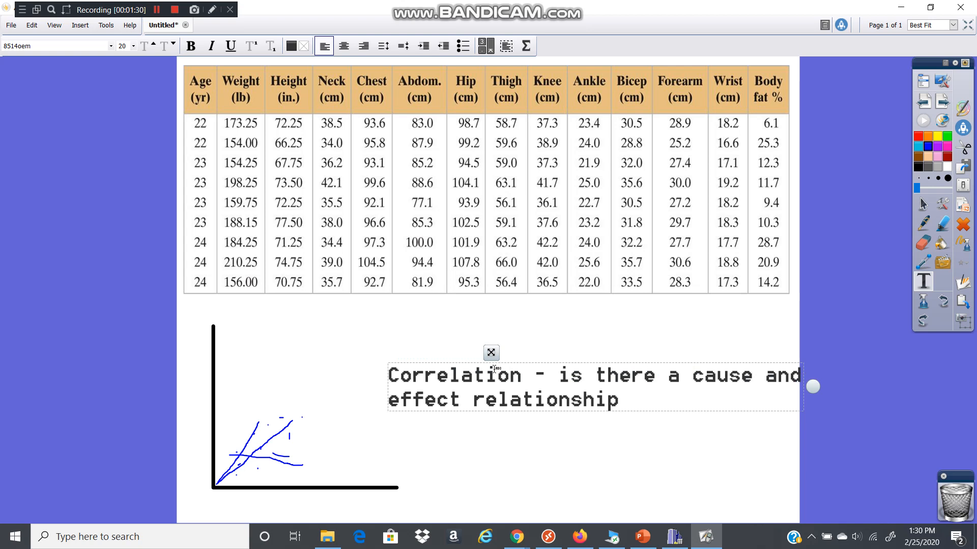
pyautogui.write('?')
pyautogui.press('Return')
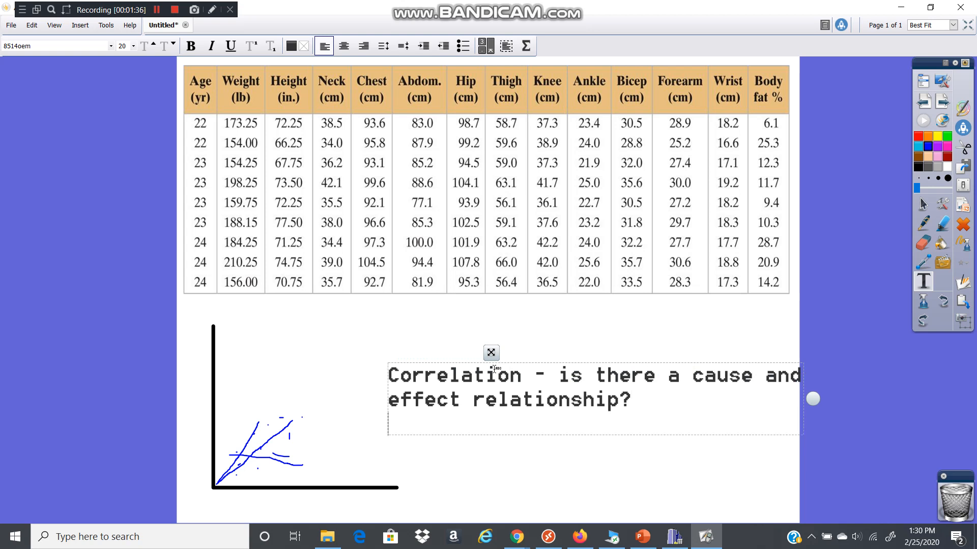
# Step: Add "correlation coefficient between 0 and 1" below the question and move the text block up closer to the table and graph
pyautogui.write('correla')
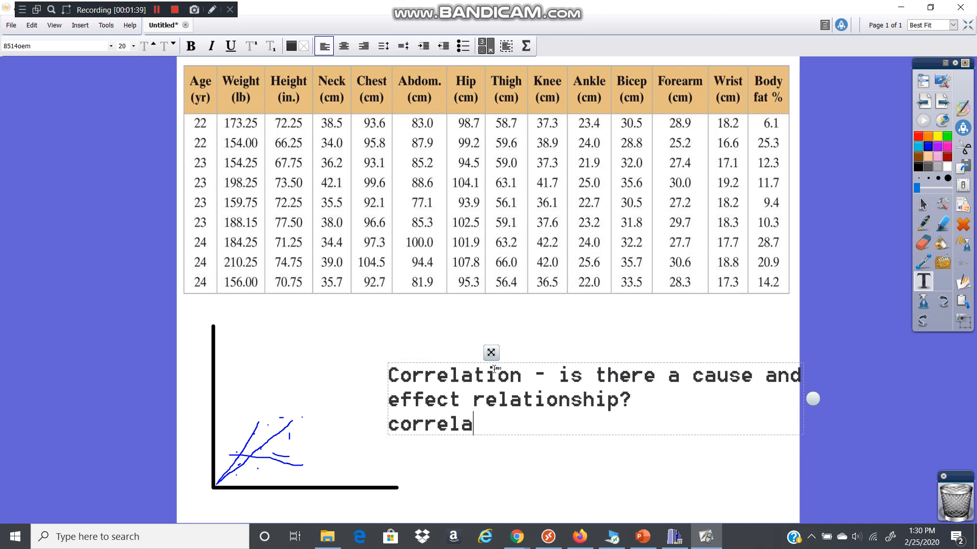
pyautogui.write('tion coeffi')
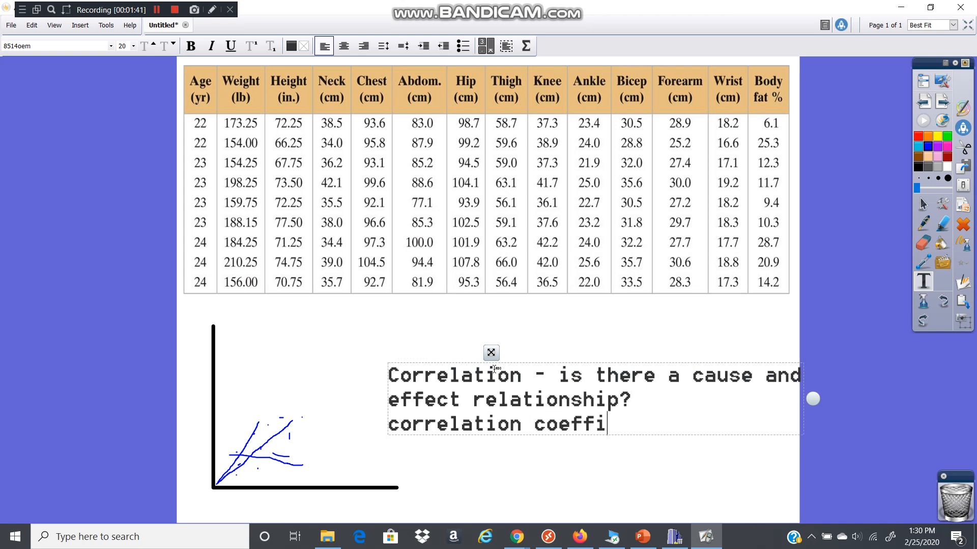
pyautogui.write('cient between')
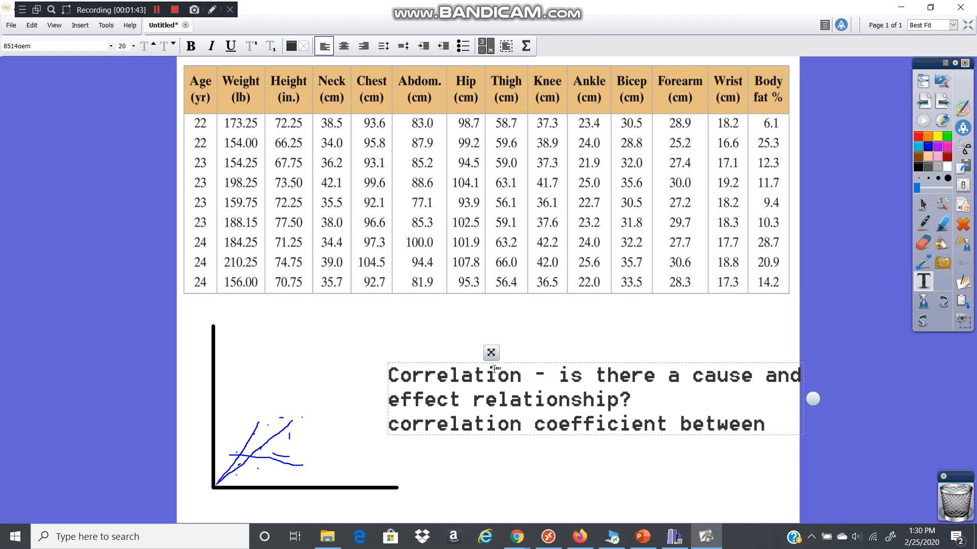
pyautogui.press('Return')
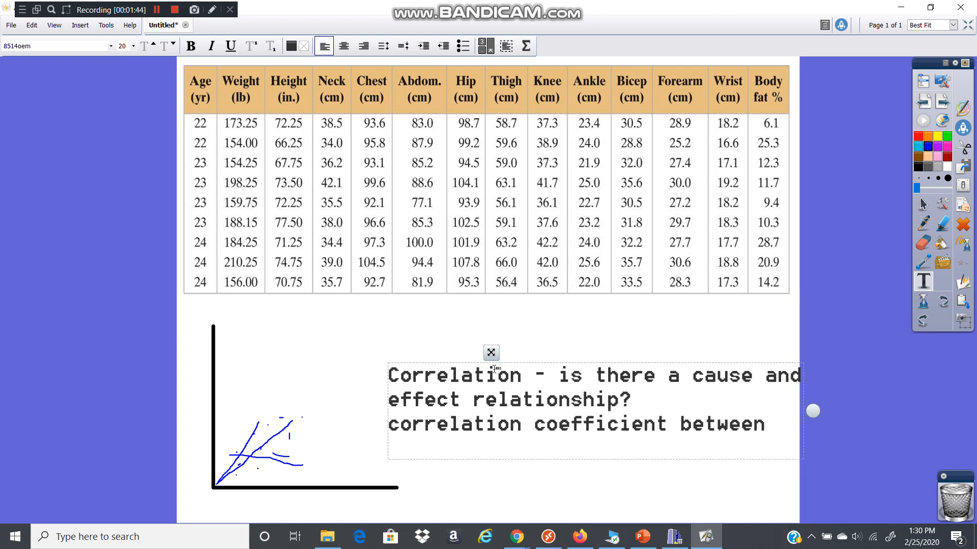
pyautogui.write('0 and 1')
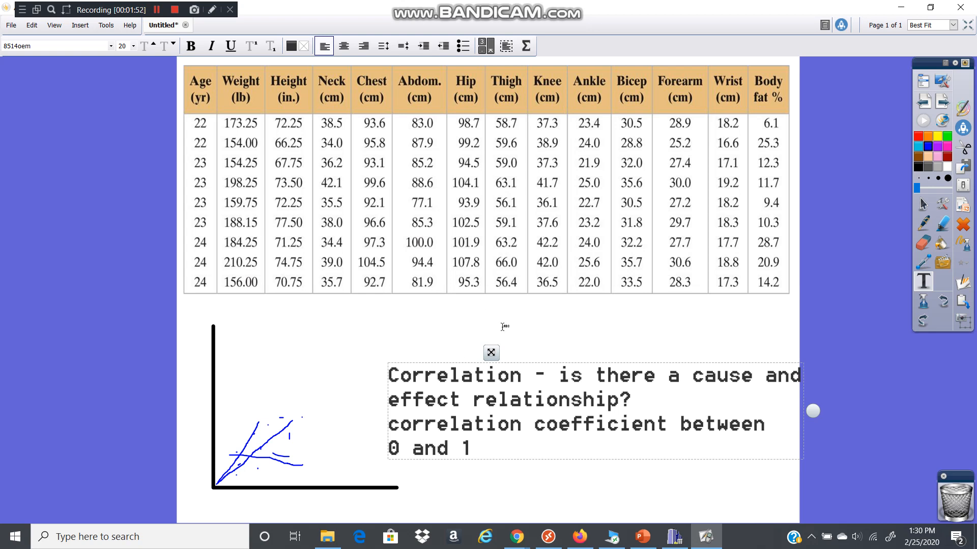
pyautogui.moveTo(491, 351); pyautogui.dragTo(409, 297)
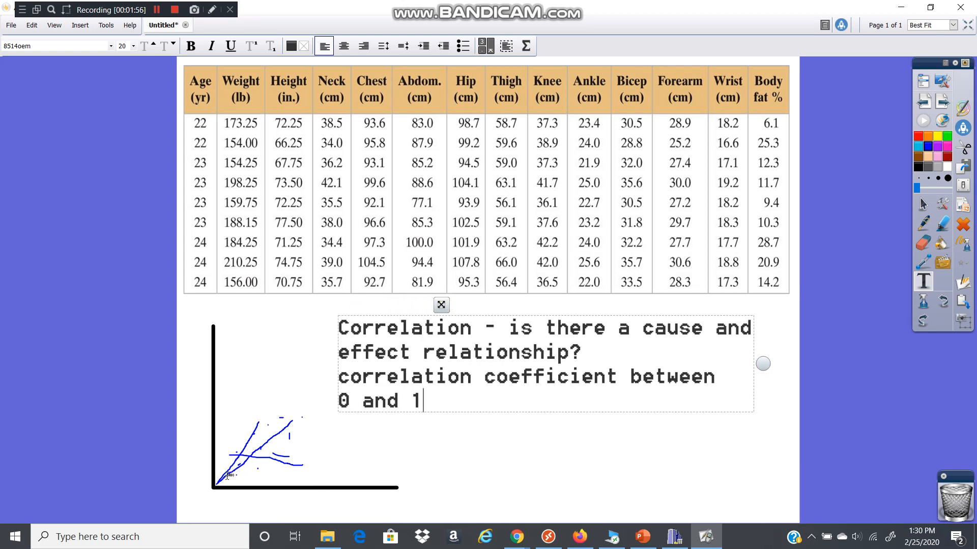
# Step: Trace over the diagonal trend line with the blue pen and circle the Weight and Height column headings
pyautogui.click(922, 224)
pyautogui.moveTo(208, 475)
pyautogui.mouseDown()
pyautogui.moveTo(285, 411)
pyautogui.moveTo(215, 474)
pyautogui.mouseUp()
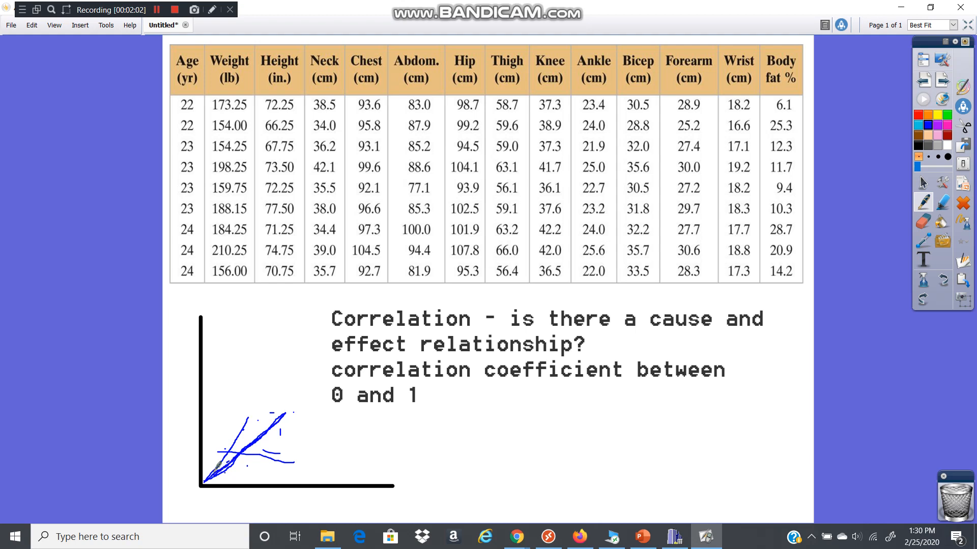
pyautogui.click(158, 13)
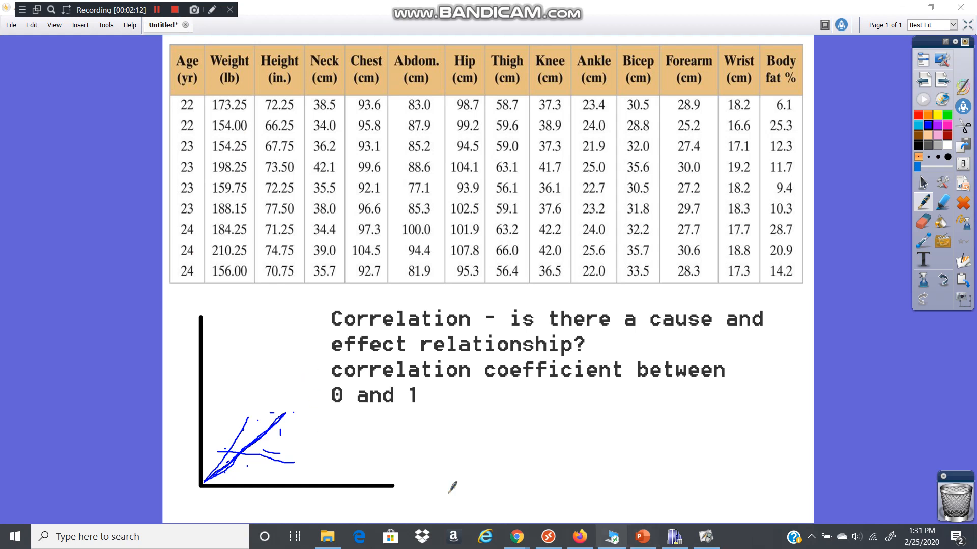
pyautogui.moveTo(247, 49)
pyautogui.mouseDown()
pyautogui.moveTo(227, 49)
pyautogui.moveTo(206, 68)
pyautogui.moveTo(249, 83)
pyautogui.moveTo(250, 51)
pyautogui.moveTo(292, 87)
pyautogui.moveTo(303, 48)
pyautogui.mouseUp()
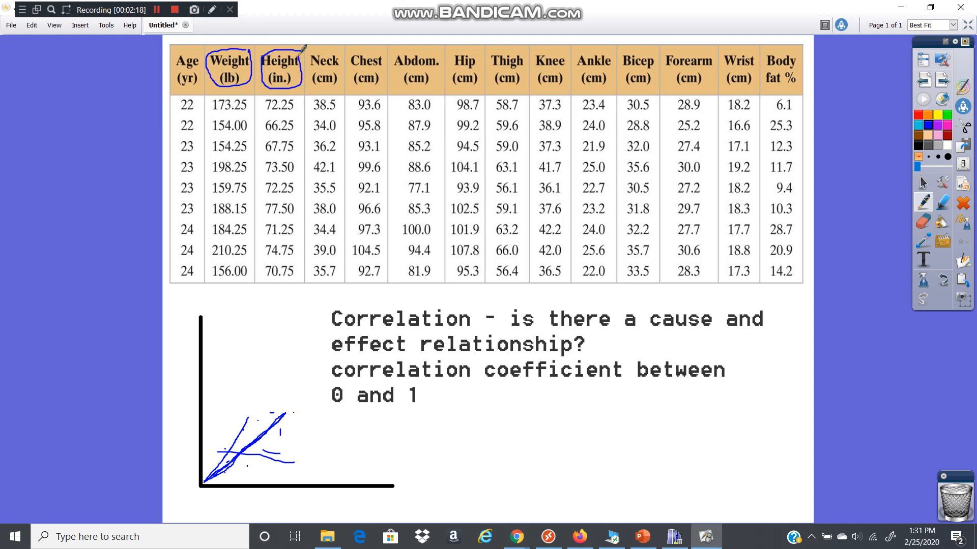
# Step: Switch to the TI-83 Plus calculator, placed beside the Weight and Height columns, and open its statistics list editor
pyautogui.click(675, 536)
pyautogui.moveTo(194, 64); pyautogui.dragTo(452, 64)
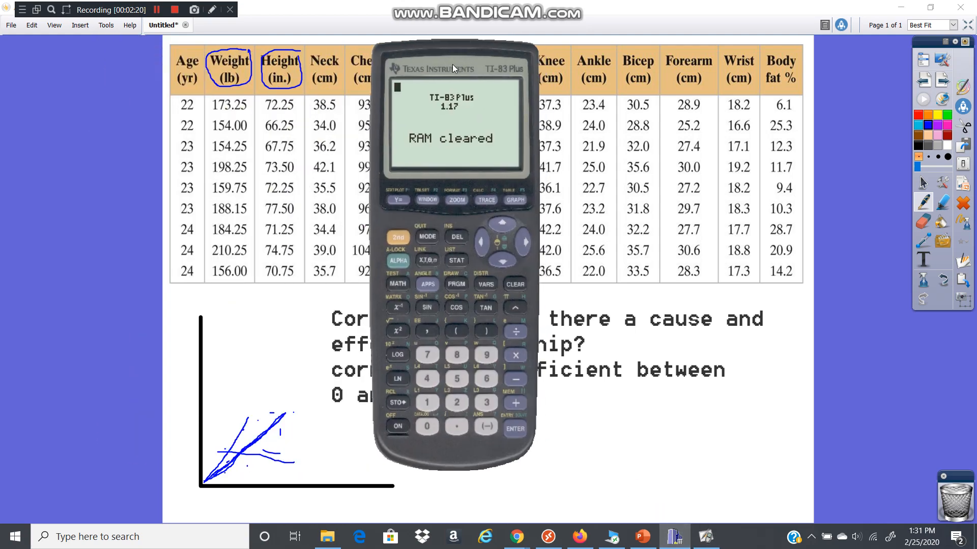
pyautogui.click(448, 260)
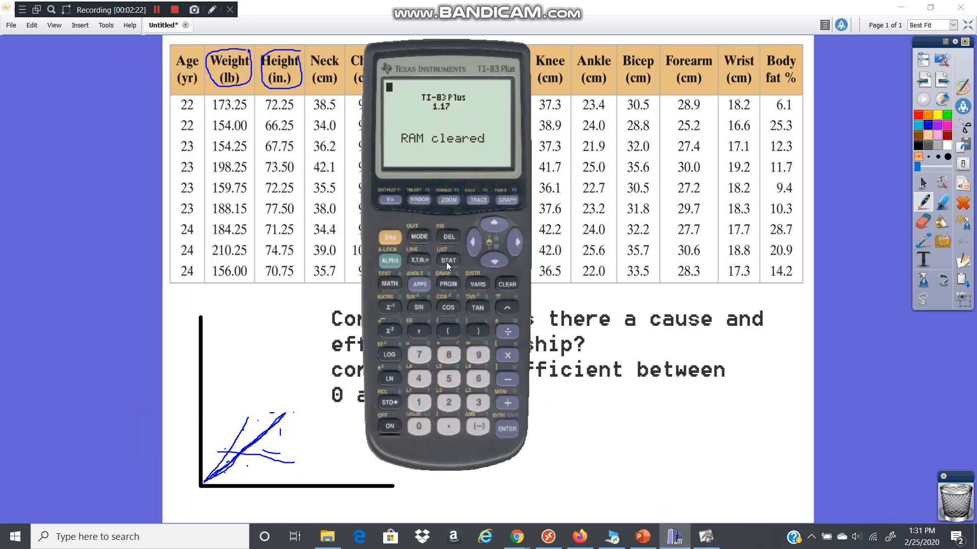
pyautogui.click(507, 432)
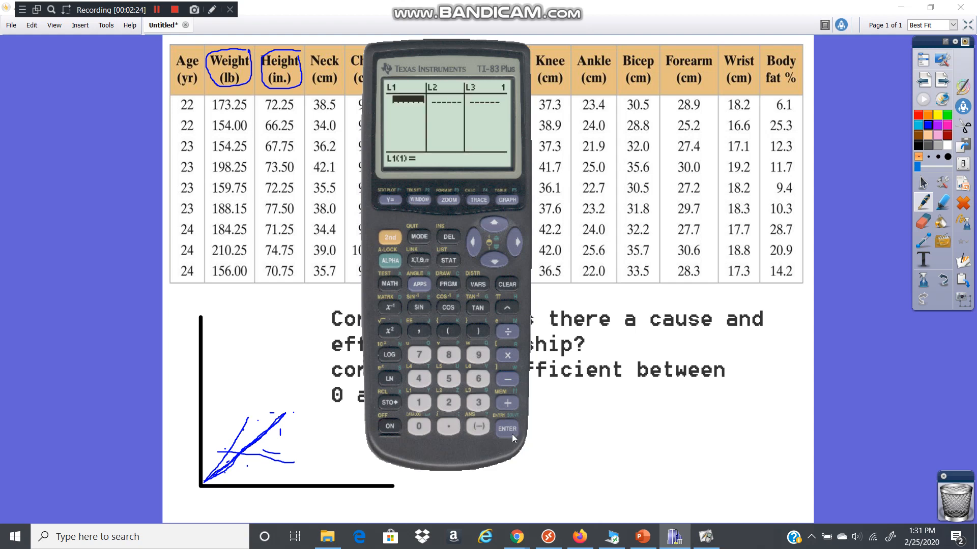
# Step: Enter the nine weights into list L1: 173.25, 154, 154.25, 198.25, 159.75, 188.15, 184.25, 210.25 and 156
pyautogui.write('173.25')
pyautogui.press('Return')
pyautogui.write('154')
pyautogui.press('Return')
pyautogui.write('154.25')
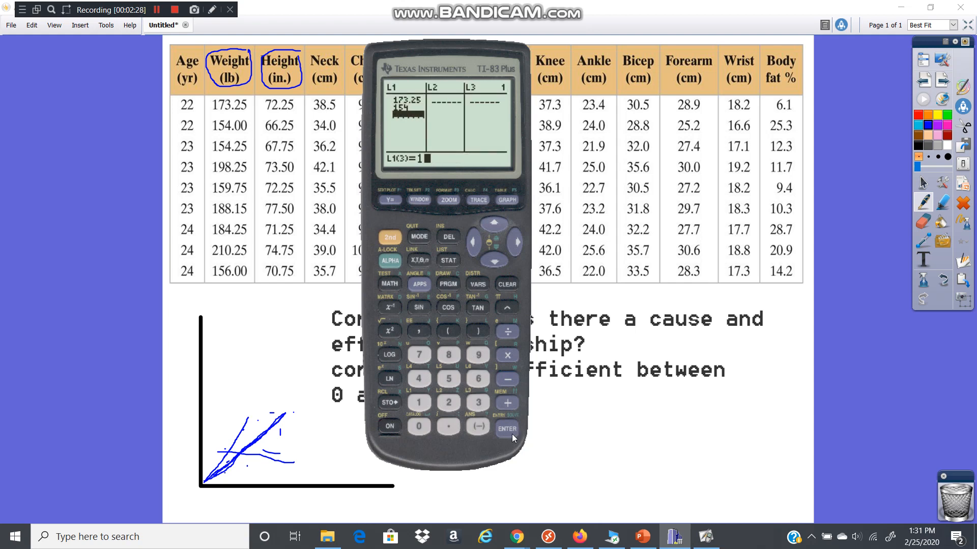
pyautogui.press('Return')
pyautogui.write('198.25')
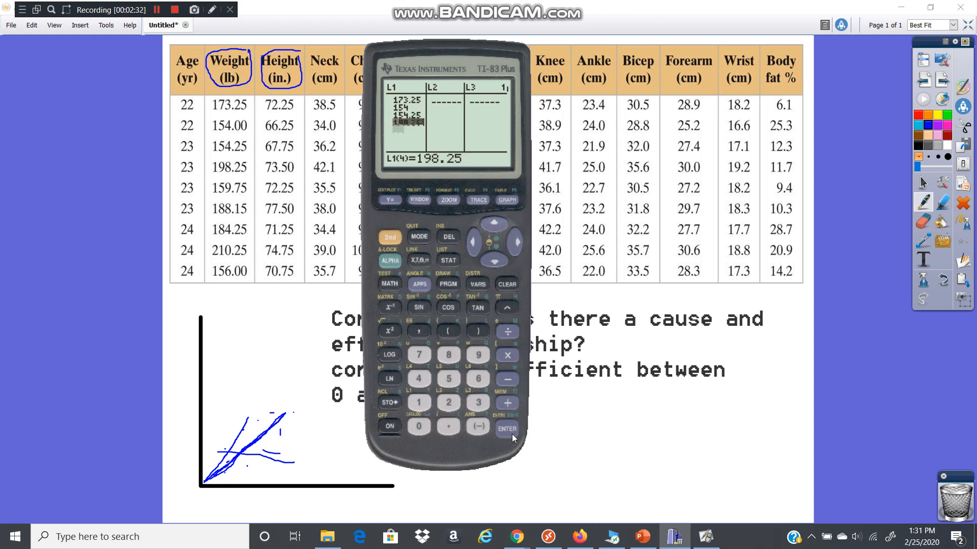
pyautogui.press('Return')
pyautogui.write('159.75')
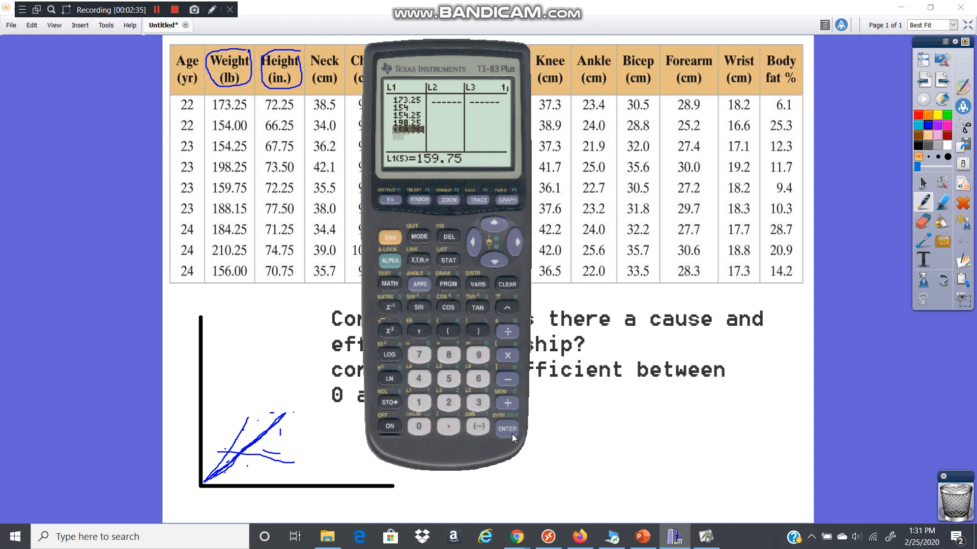
pyautogui.press('Return')
pyautogui.write('188.15')
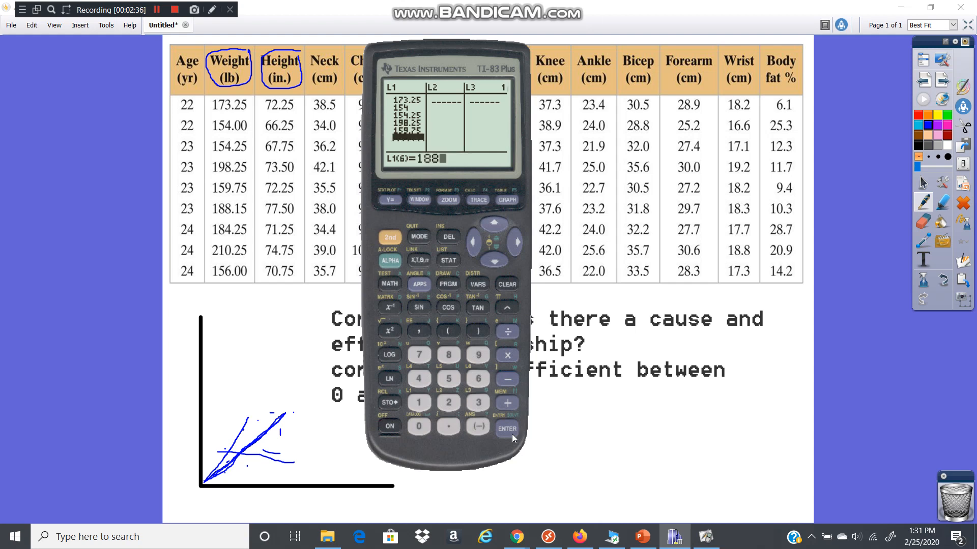
pyautogui.press('Return')
pyautogui.write('184.25')
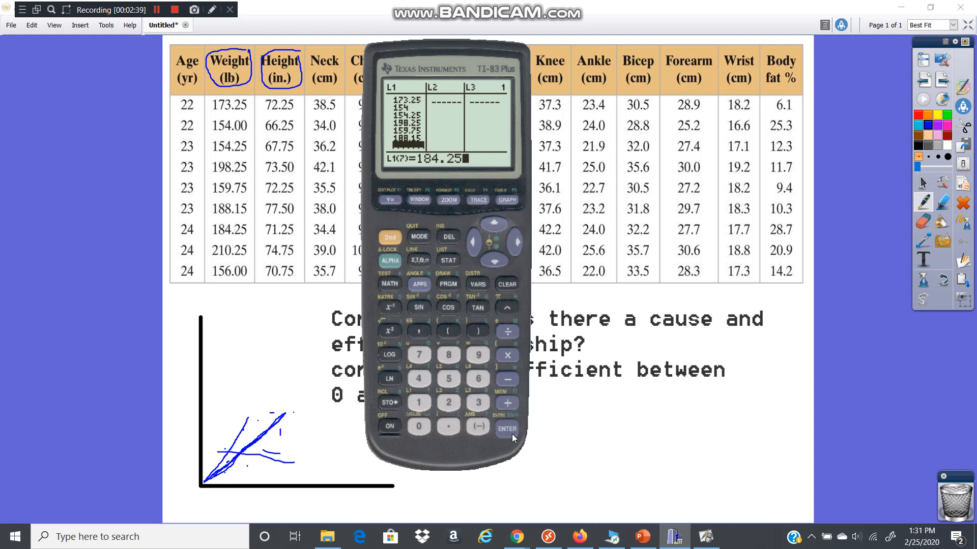
pyautogui.press('Return')
pyautogui.write('210')
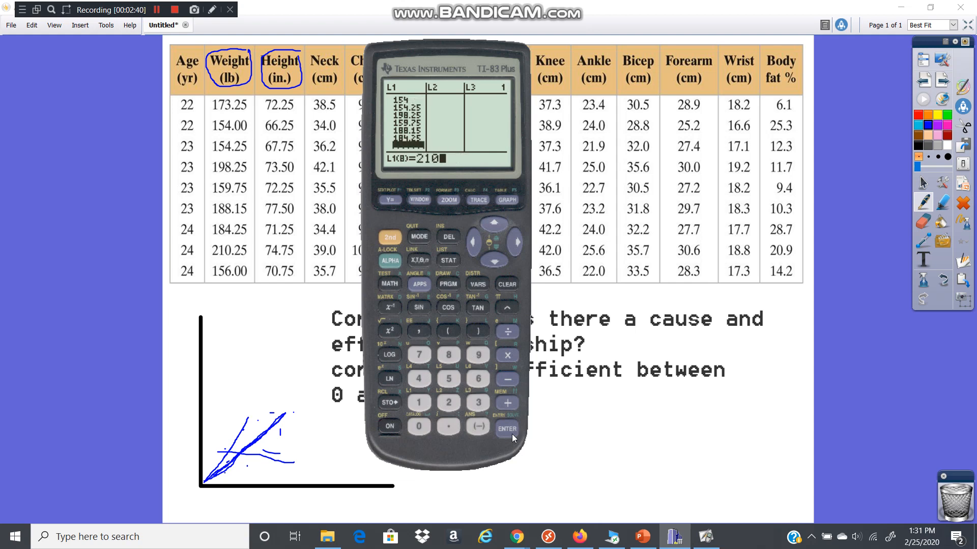
pyautogui.write('.25')
pyautogui.press('Return')
pyautogui.write('156')
pyautogui.press('Return')
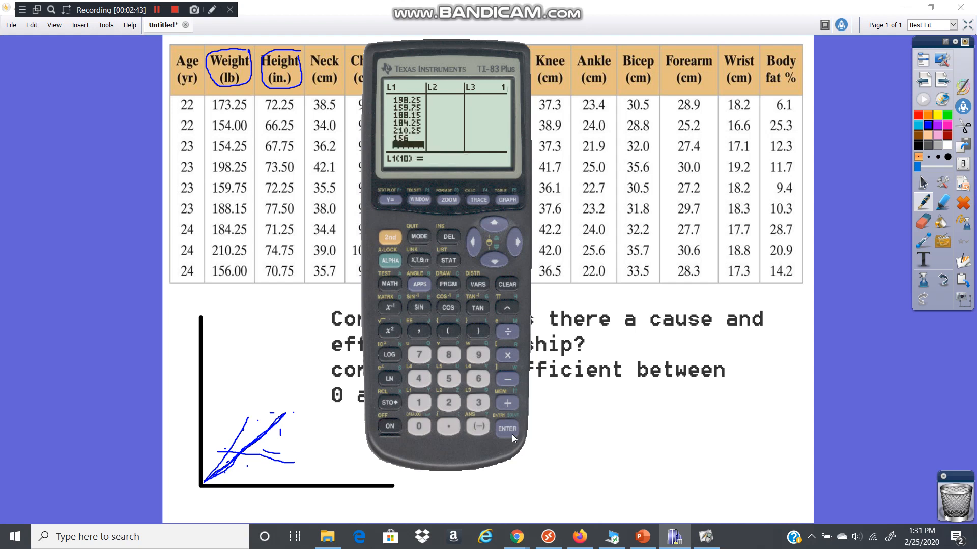
# Step: Enter the nine heights into list L2: 72.25, 66.25, 67.75, 73.5, 72.25, 77.5, 71.25, 74.75 and 70.75
pyautogui.press('Right')
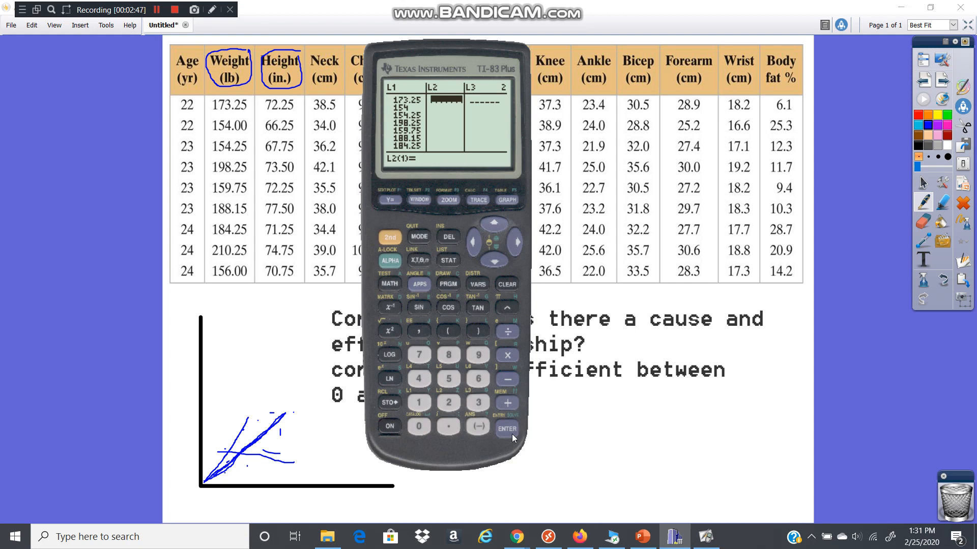
pyautogui.write('72.25')
pyautogui.press('Return')
pyautogui.write('66.25')
pyautogui.press('Return')
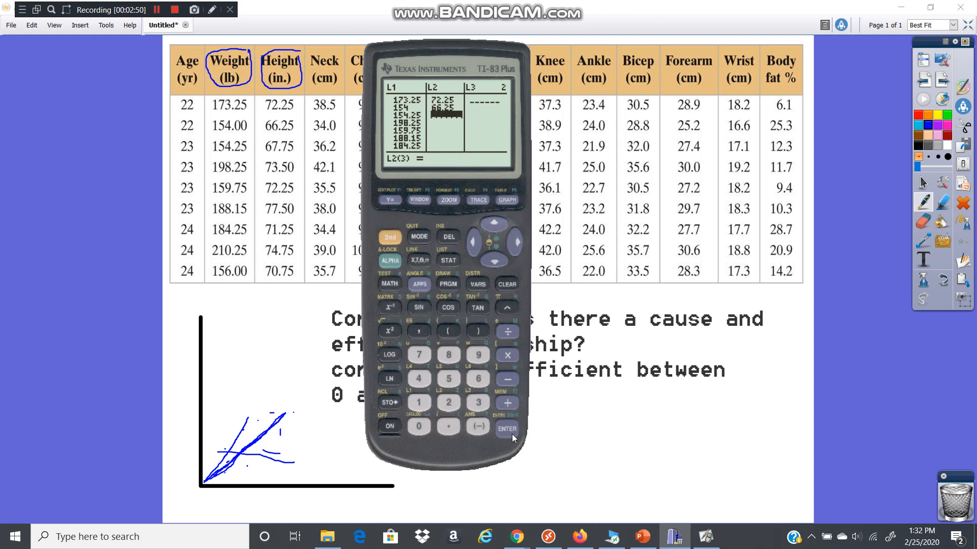
pyautogui.write('67.75')
pyautogui.press('Return')
pyautogui.write('73.5')
pyautogui.press('Return')
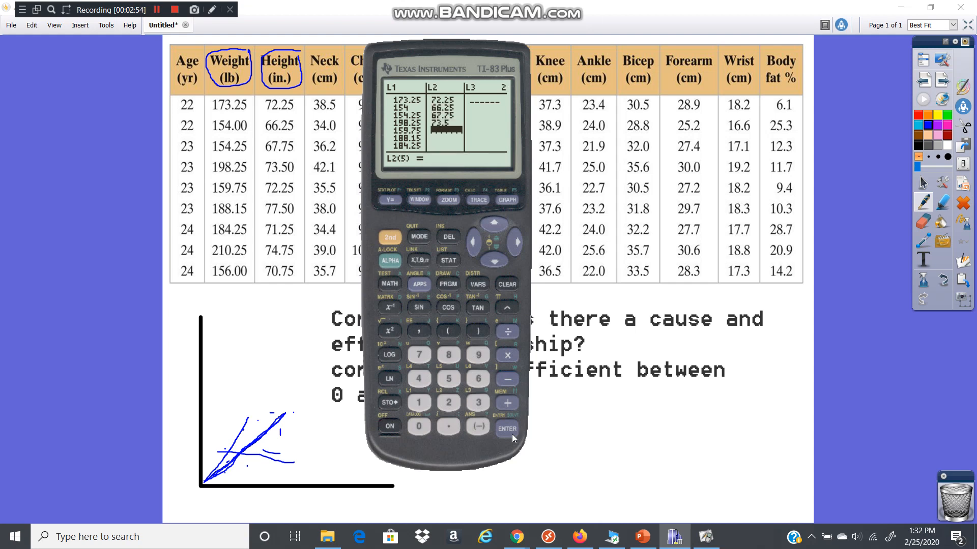
pyautogui.write('72.25')
pyautogui.press('Return')
pyautogui.write('77.5')
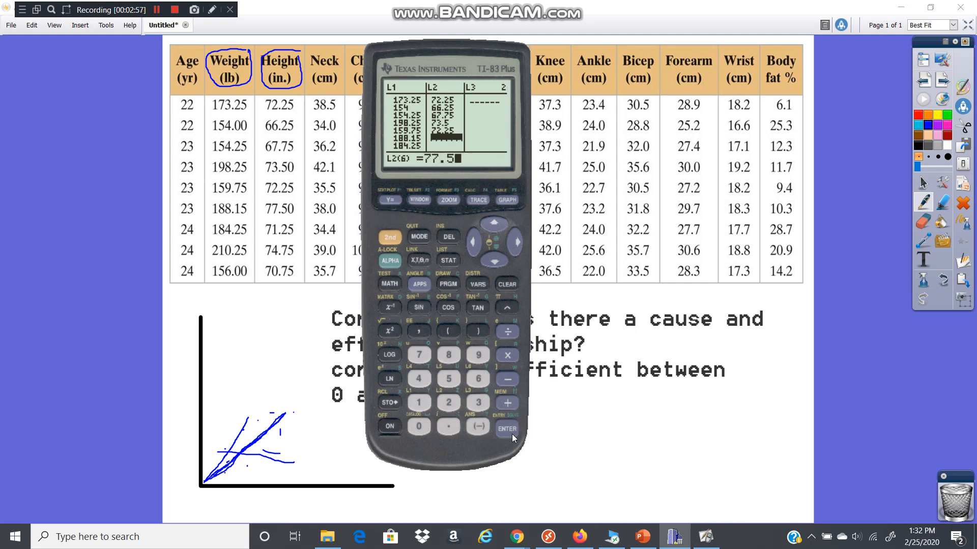
pyautogui.press('Return')
pyautogui.write('71.25')
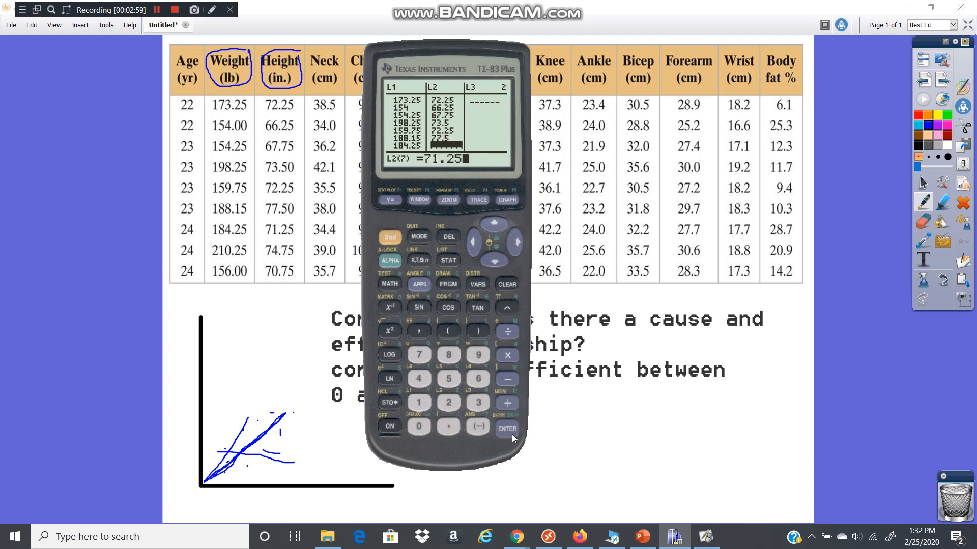
pyautogui.press('Return')
pyautogui.write('74.75')
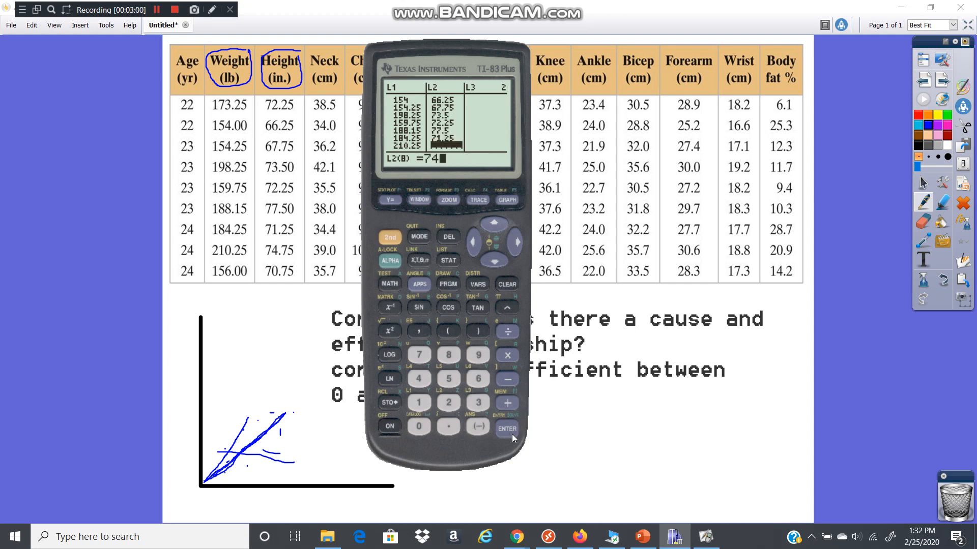
pyautogui.press('Return')
pyautogui.write('70.75')
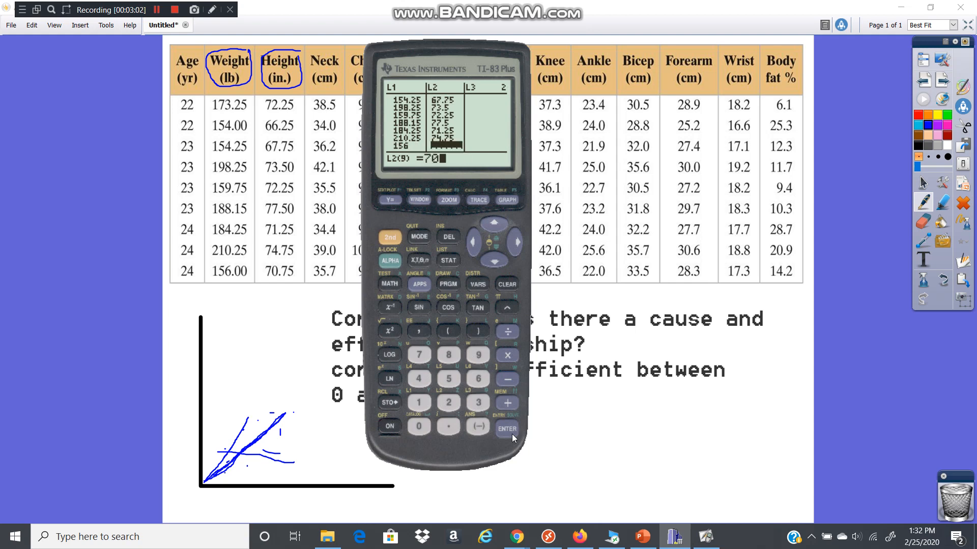
pyautogui.press('Return')
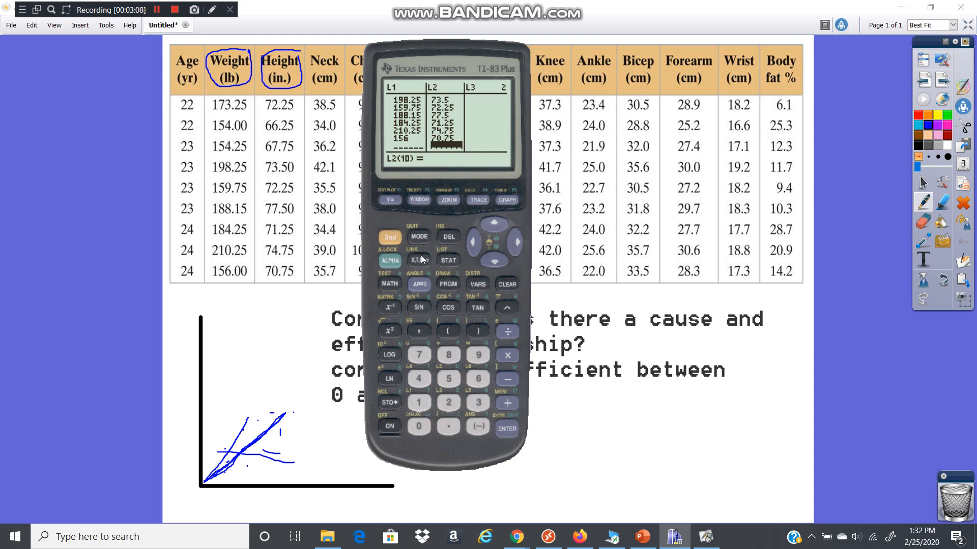
# Step: Quit the list editor and run the LinReg(ax+b) calculation on lists L1 and L2
pyautogui.click(421, 238)
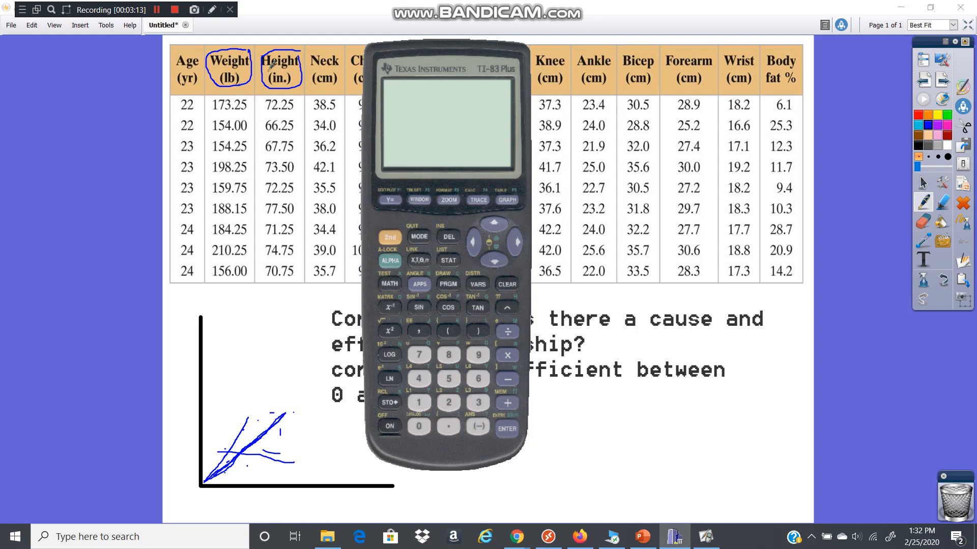
pyautogui.click(449, 262)
pyautogui.click(517, 243)
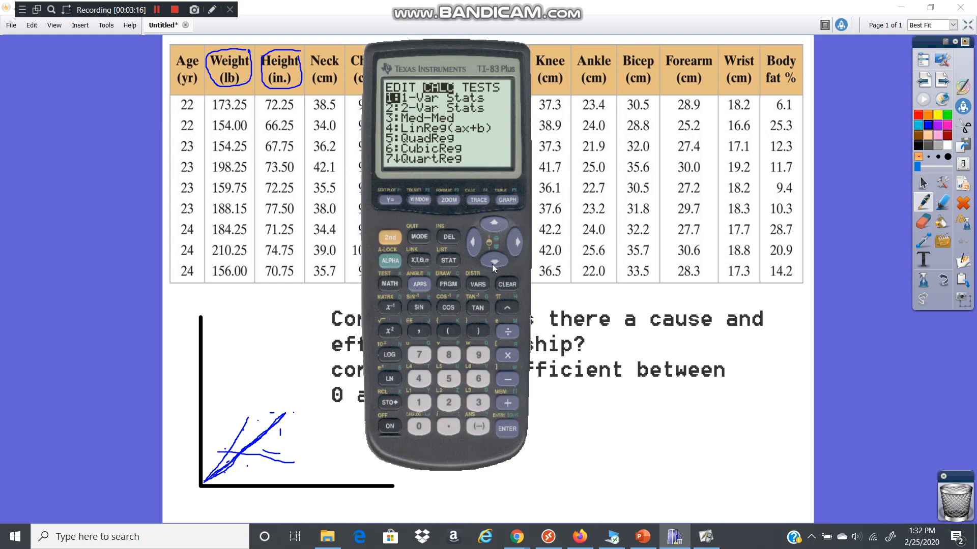
pyautogui.click(490, 264)
pyautogui.click(491, 264)
pyautogui.click(490, 263)
pyautogui.click(513, 430)
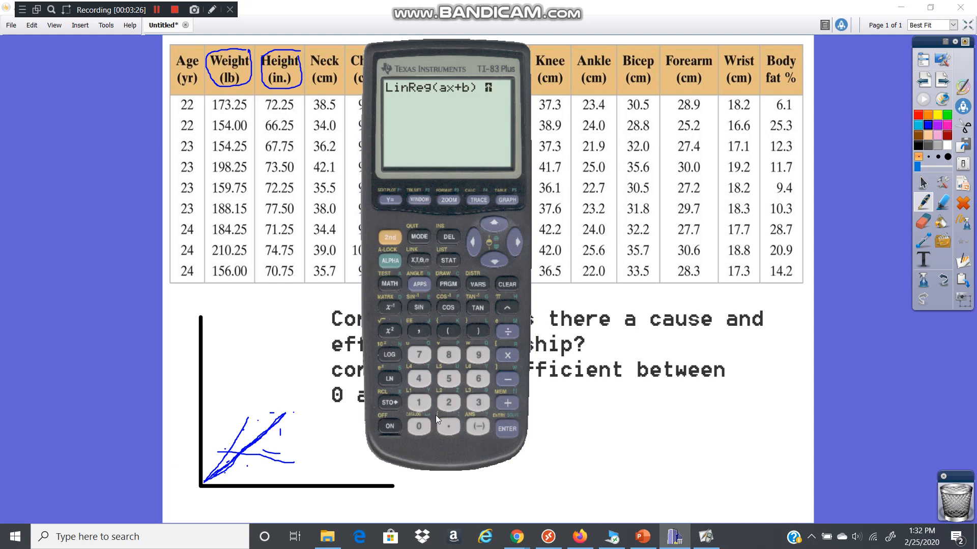
pyautogui.click(418, 405)
pyautogui.click(417, 328)
pyautogui.click(448, 404)
pyautogui.click(506, 430)
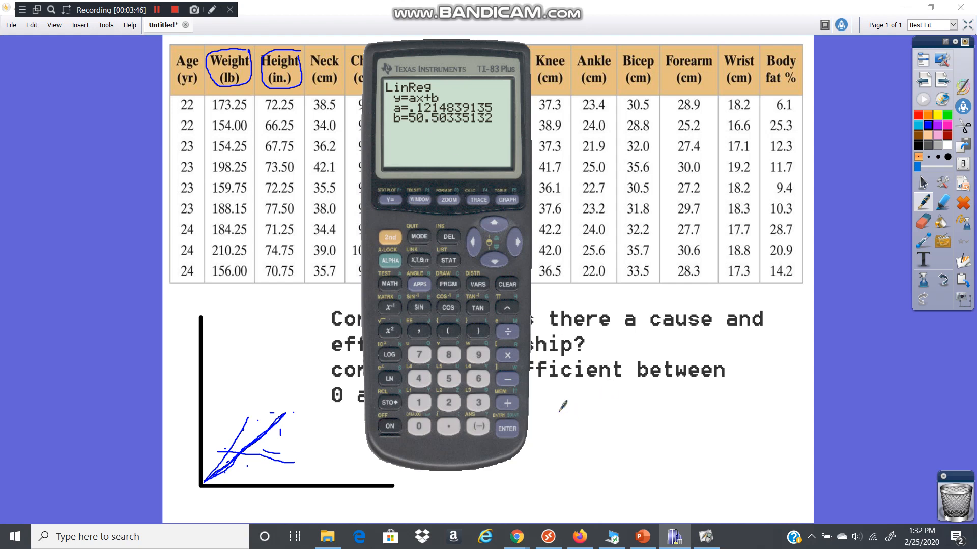
# Step: Return to the ActivInspire page and handwrite the regression equation y=0.121x+50.5 in blue below the correlation notes
pyautogui.moveTo(559, 412)
pyautogui.mouseDown()
pyautogui.moveTo(572, 413)
pyautogui.moveTo(564, 441)
pyautogui.moveTo(603, 412)
pyautogui.moveTo(633, 429)
pyautogui.moveTo(644, 418)
pyautogui.moveTo(658, 432)
pyautogui.moveTo(697, 434)
pyautogui.moveTo(702, 422)
pyautogui.mouseUp()
pyautogui.click(617, 421)
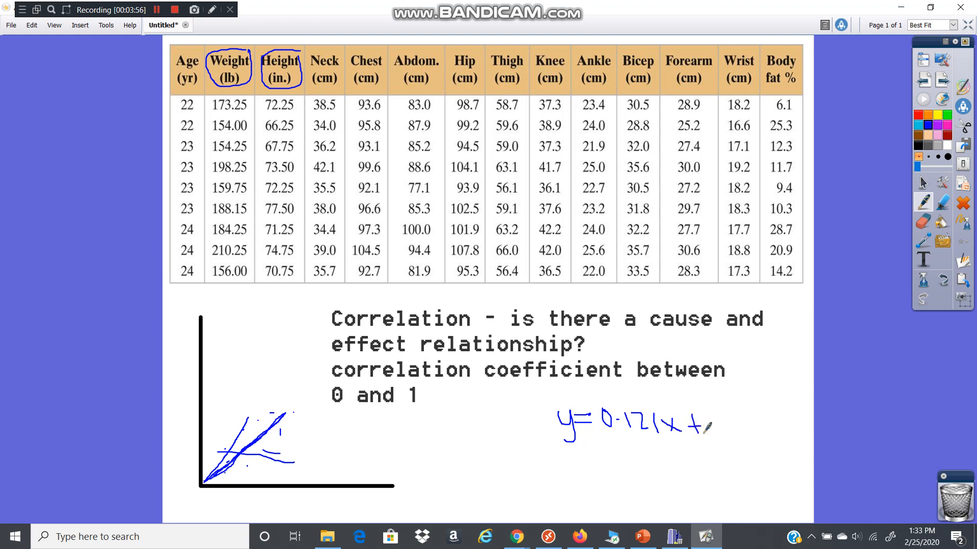
pyautogui.click(677, 539)
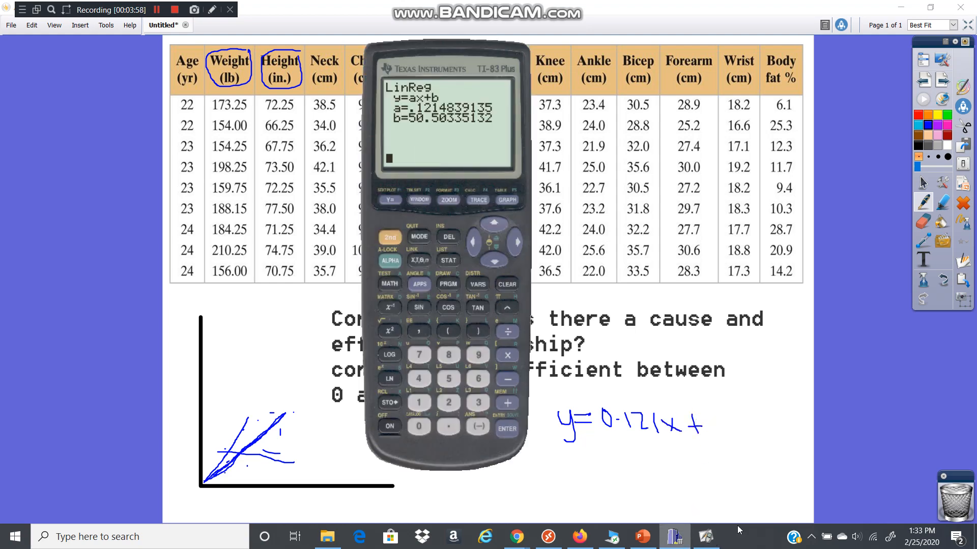
pyautogui.click(727, 410)
pyautogui.moveTo(717, 413)
pyautogui.mouseDown()
pyautogui.moveTo(714, 421)
pyautogui.moveTo(731, 411)
pyautogui.moveTo(734, 425)
pyautogui.moveTo(743, 413)
pyautogui.moveTo(766, 420)
pyautogui.moveTo(763, 432)
pyautogui.mouseUp()
pyautogui.click(753, 427)
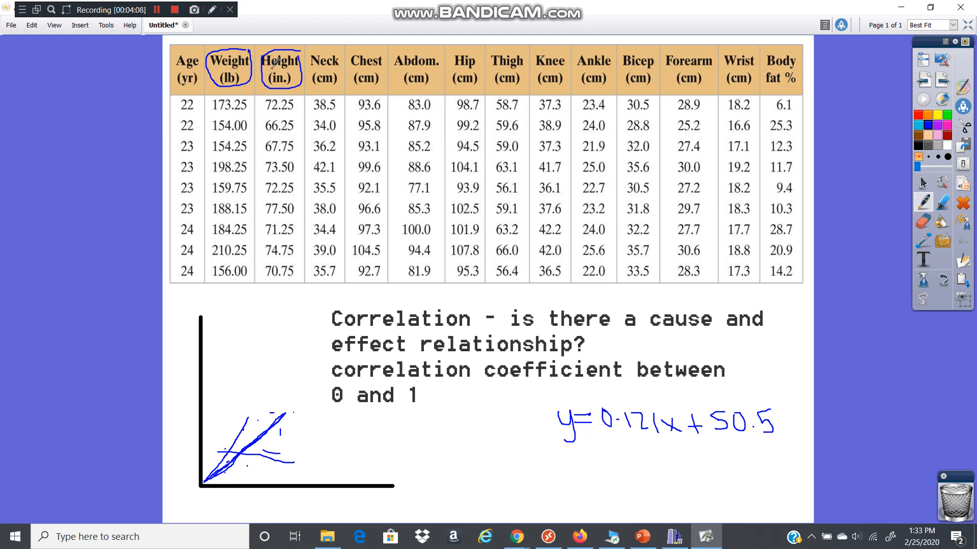
# Step: Label the graph's horizontal axis "weight" and its vertical axis "height" with the blue pen
pyautogui.moveTo(404, 481)
pyautogui.mouseDown()
pyautogui.moveTo(434, 487)
pyautogui.moveTo(447, 471)
pyautogui.moveTo(448, 490)
pyautogui.moveTo(464, 477)
pyautogui.mouseUp()
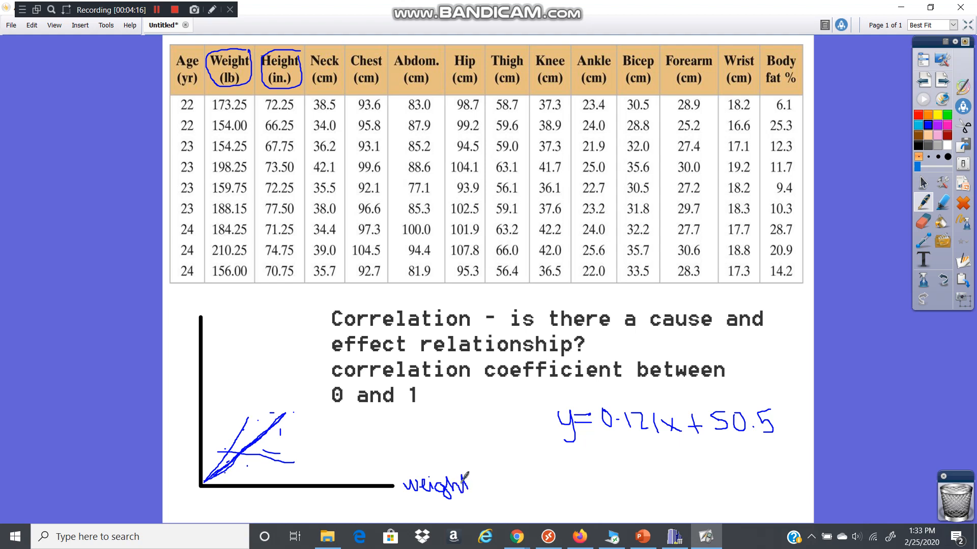
pyautogui.moveTo(184, 301)
pyautogui.mouseDown()
pyautogui.moveTo(238, 307)
pyautogui.moveTo(230, 294)
pyautogui.mouseUp()
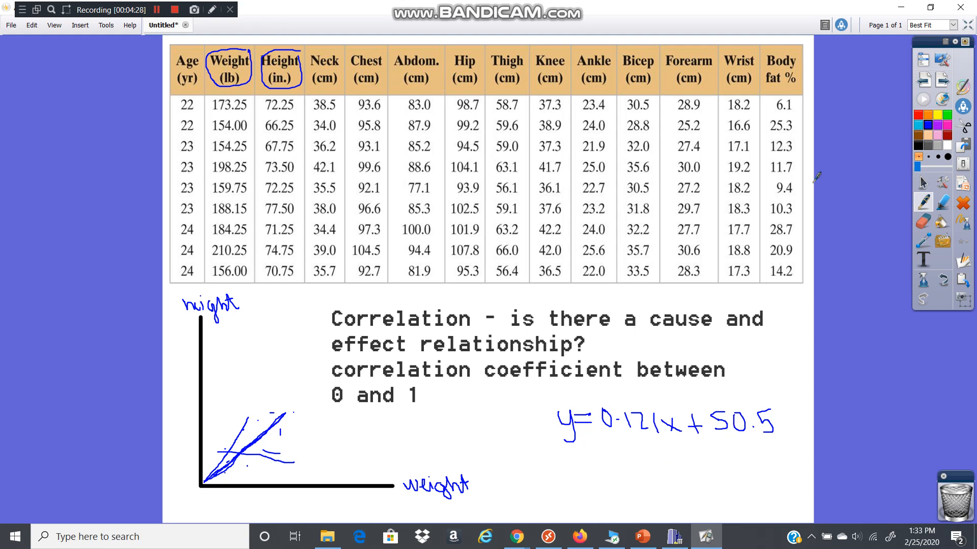
# Step: Switch to the TI-83 Plus calculator and run DiagnosticOn from the catalog
pyautogui.click(675, 539)
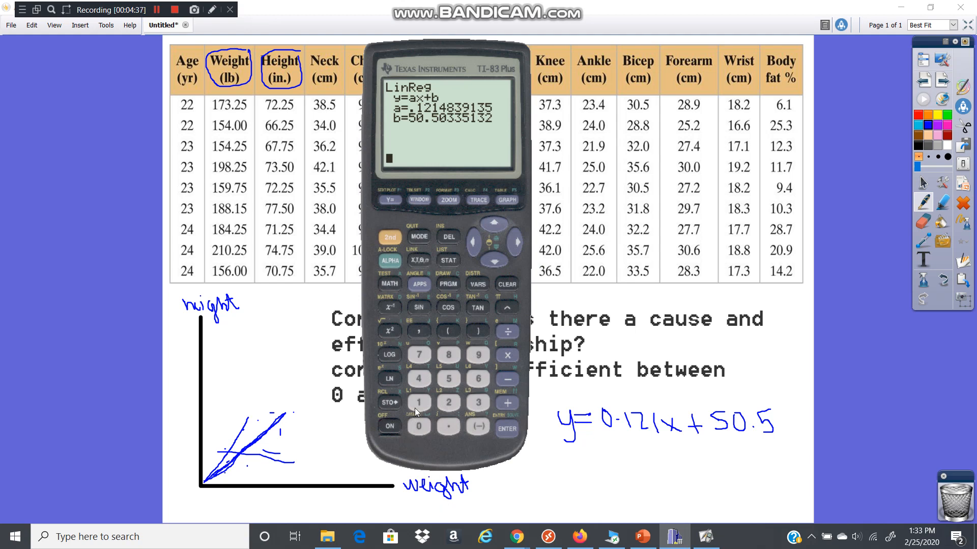
pyautogui.click(389, 243)
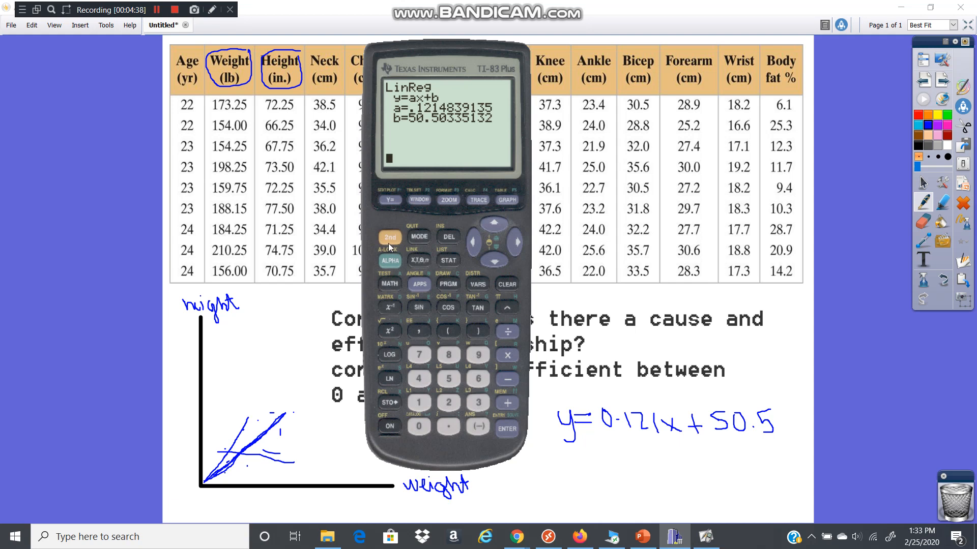
pyautogui.click(417, 425)
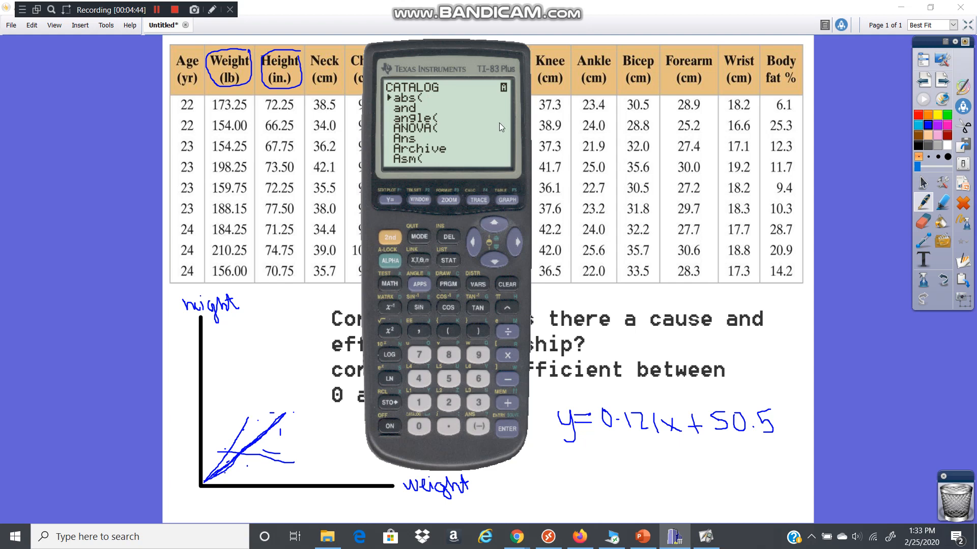
pyautogui.click(393, 307)
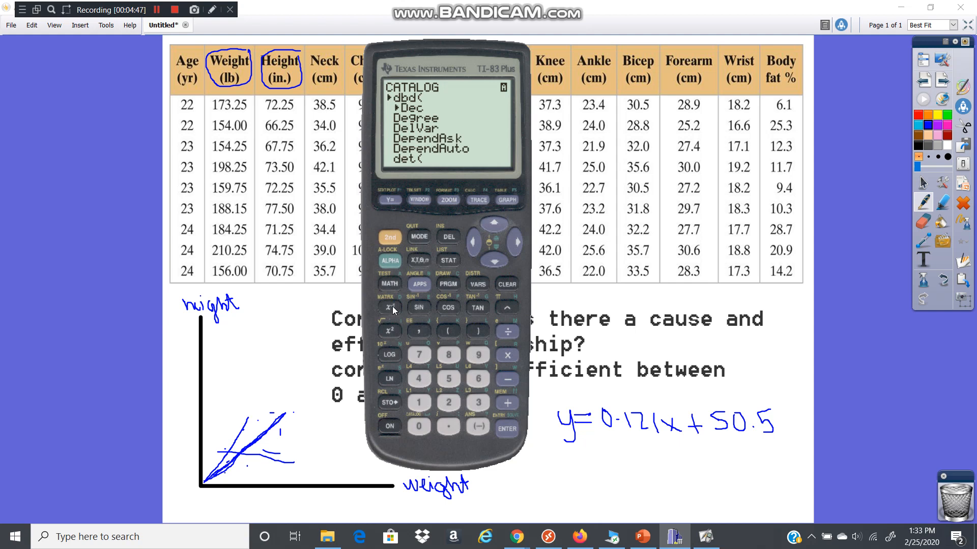
pyautogui.click(496, 258)
pyautogui.click(495, 259)
pyautogui.click(496, 258)
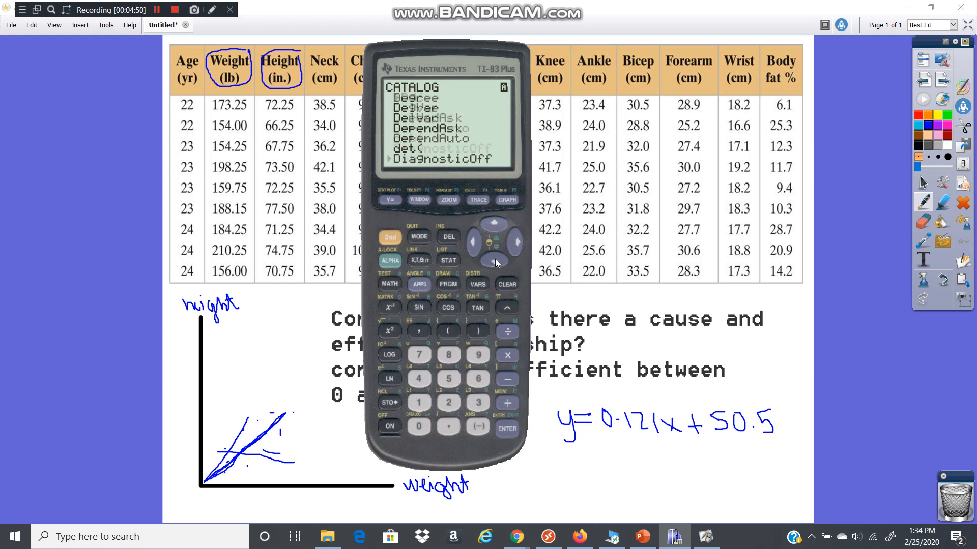
pyautogui.click(496, 258)
pyautogui.click(494, 252)
pyautogui.click(493, 224)
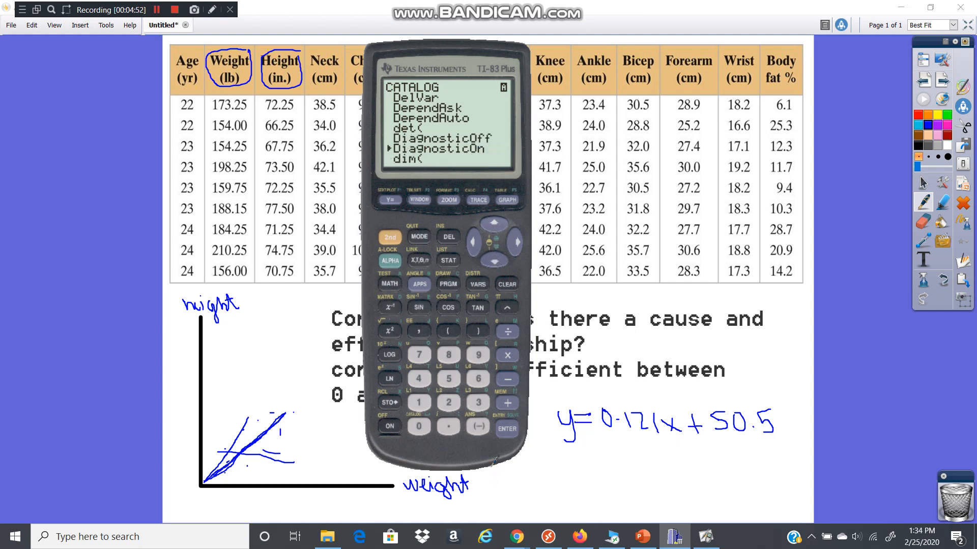
pyautogui.click(502, 434)
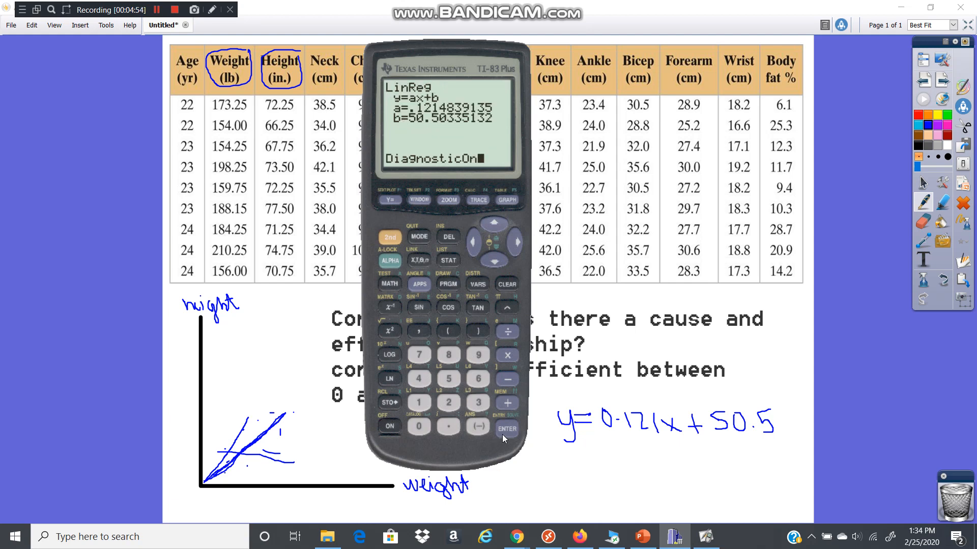
pyautogui.click(503, 434)
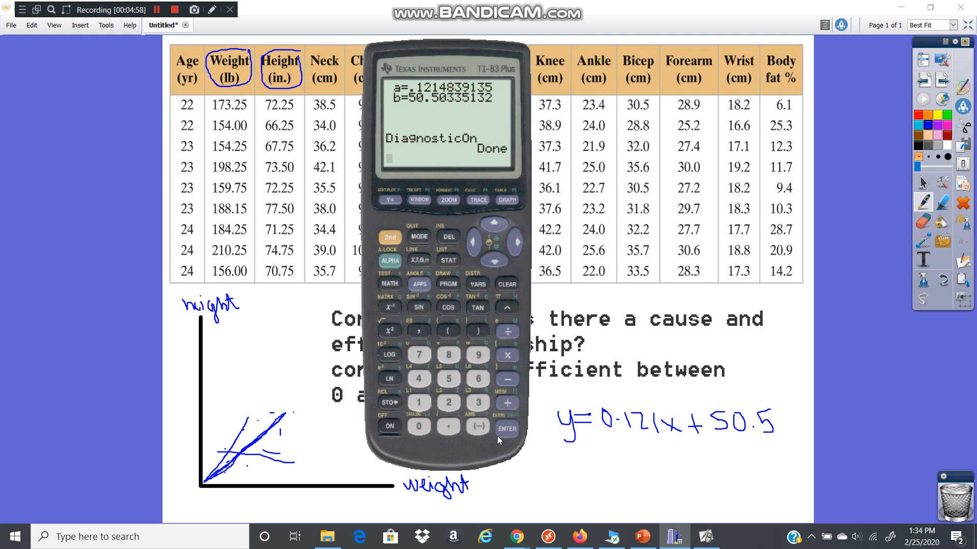
# Step: Run LinReg(ax+b) on L1 and L2 again with diagnostics on to get the correlation coefficient
pyautogui.click(445, 260)
pyautogui.click(516, 242)
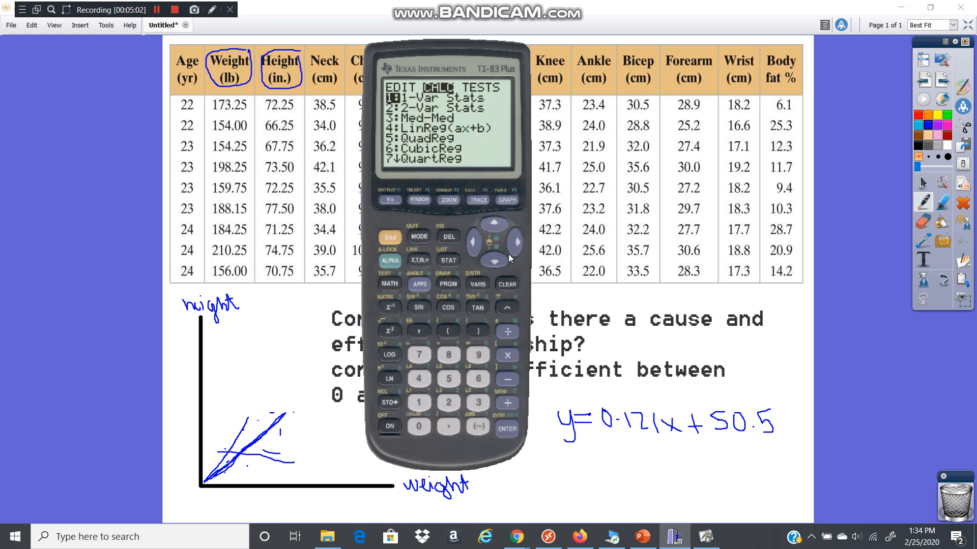
pyautogui.click(501, 260)
pyautogui.click(501, 261)
pyautogui.click(502, 260)
pyautogui.click(504, 426)
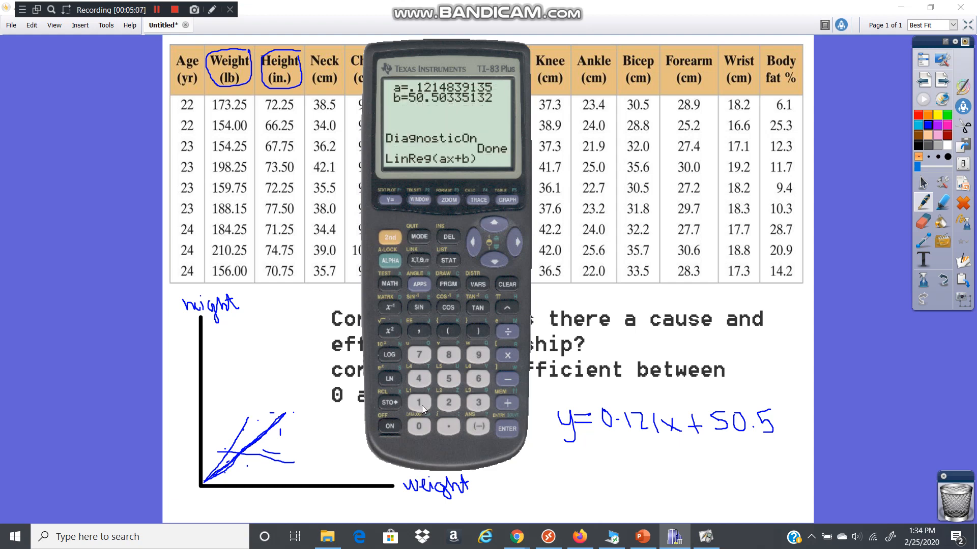
pyautogui.click(422, 405)
pyautogui.click(420, 331)
pyautogui.click(385, 233)
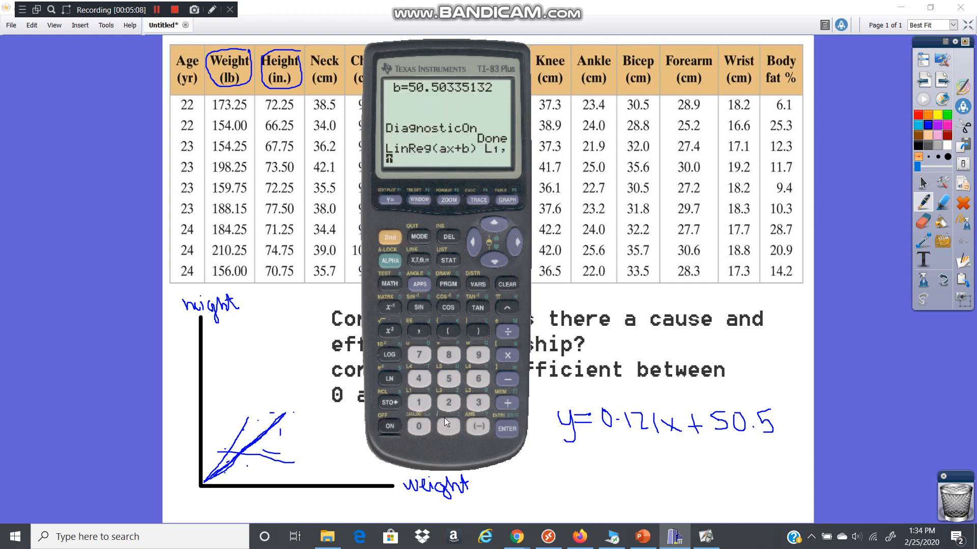
pyautogui.click(449, 404)
pyautogui.click(508, 424)
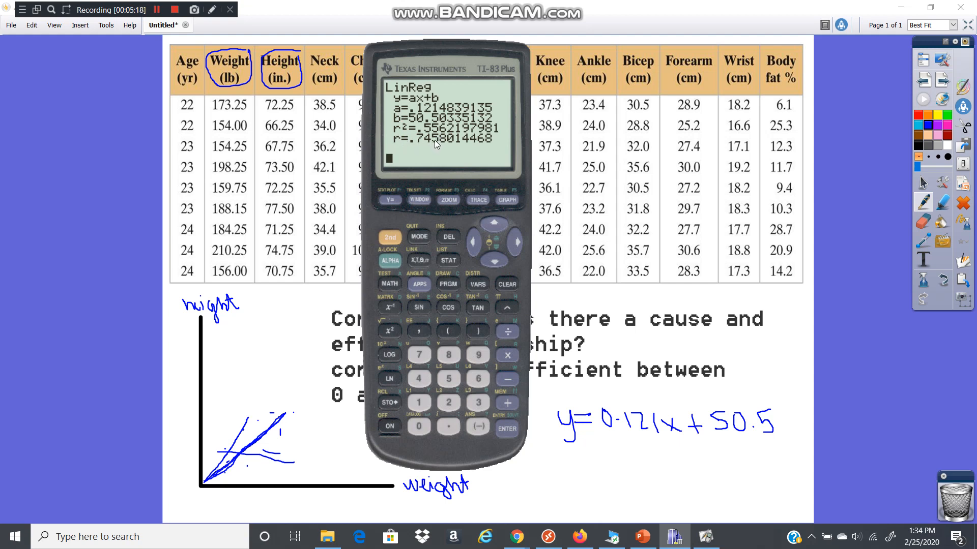
# Step: Switch back to the ActivInspire page and add the text "r = 0.746" below the handwritten equation
pyautogui.click(924, 259)
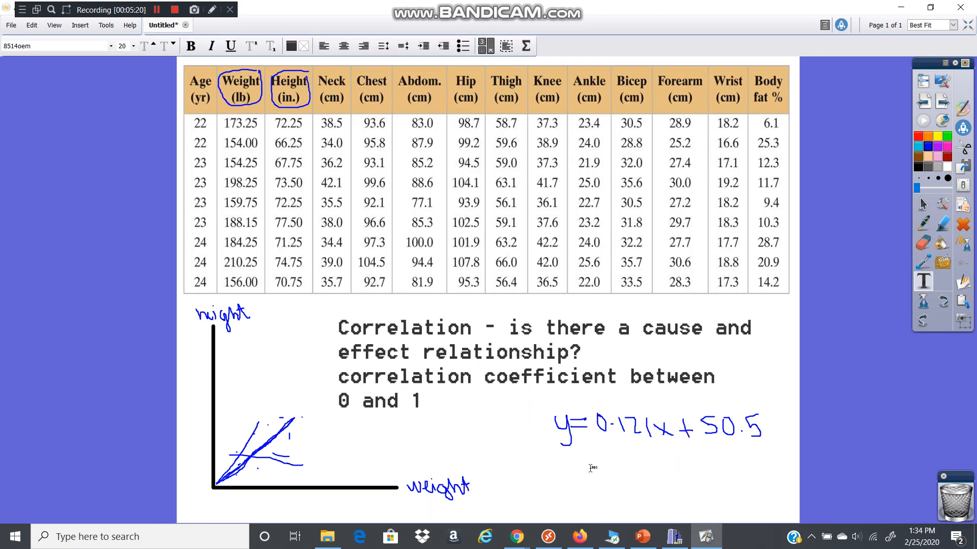
pyautogui.click(661, 480)
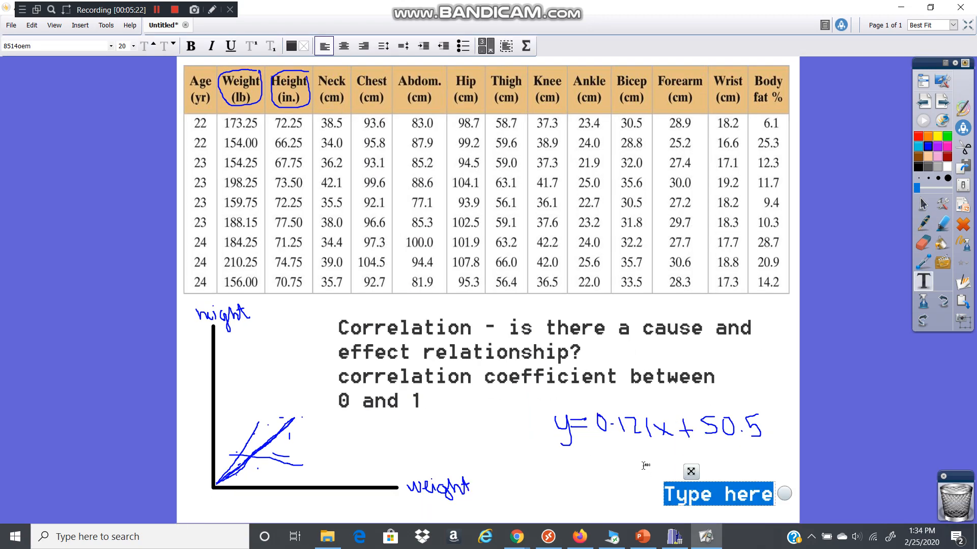
pyautogui.write('r = 0.746')
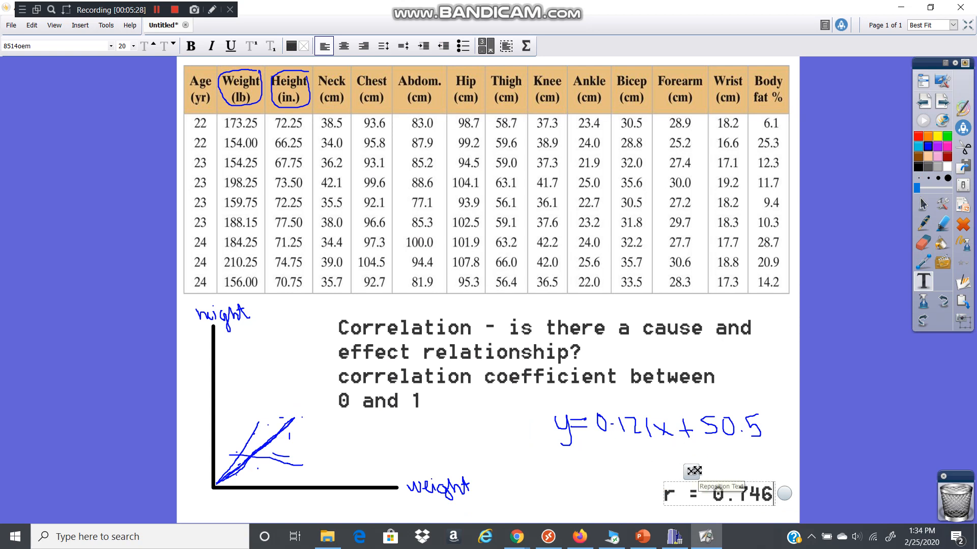
pyautogui.click(779, 468)
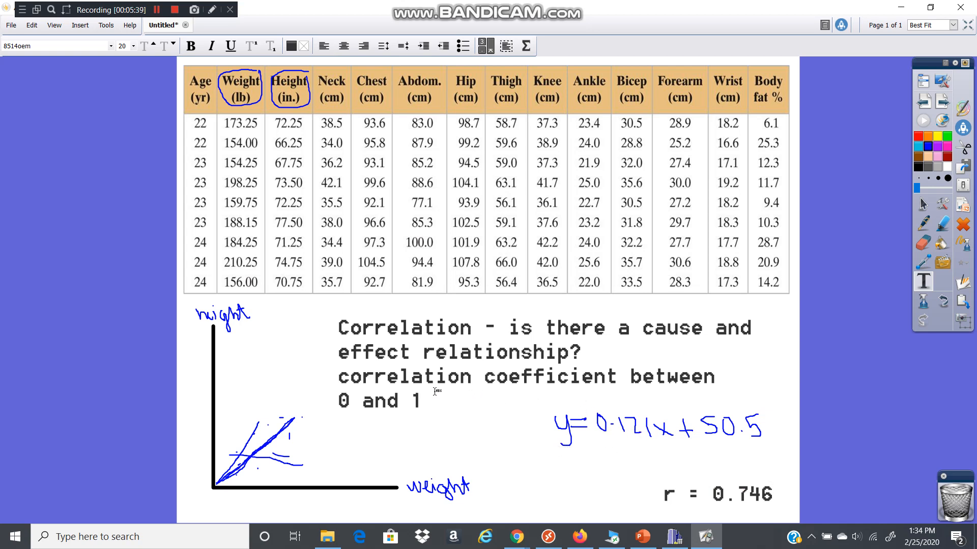
# Step: Add the text "weight 135, what is height?" to the page below the correlation notes
pyautogui.click(541, 405)
pyautogui.moveTo(566, 395); pyautogui.dragTo(424, 431)
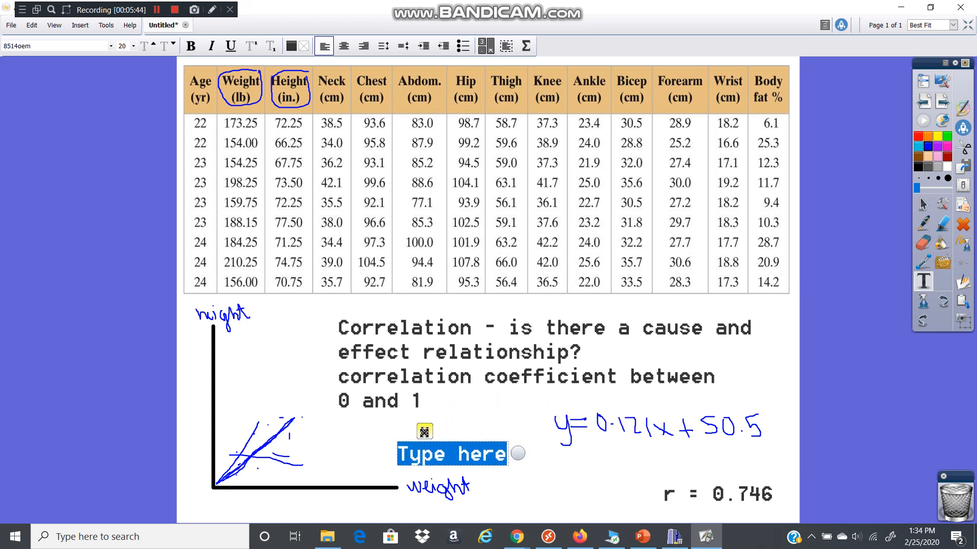
pyautogui.write('weight ')
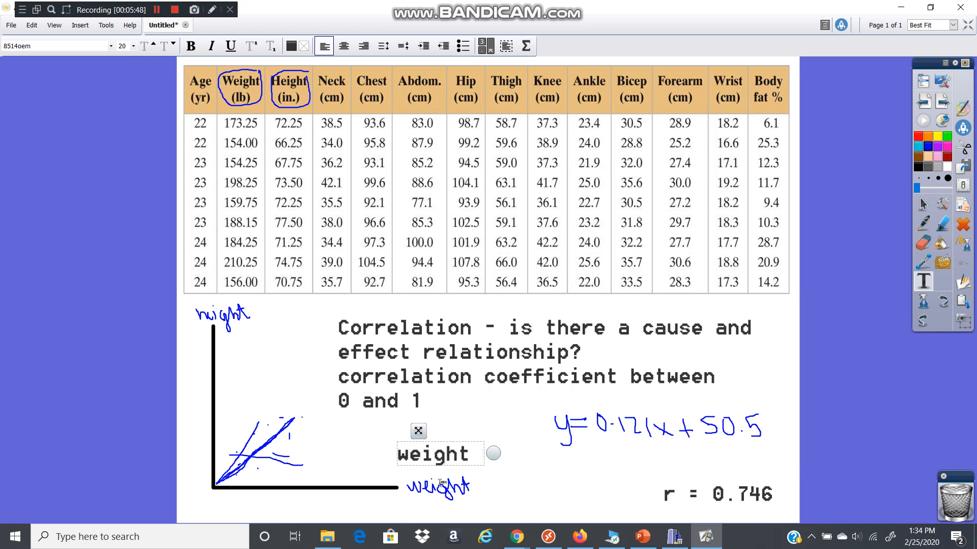
pyautogui.write('135')
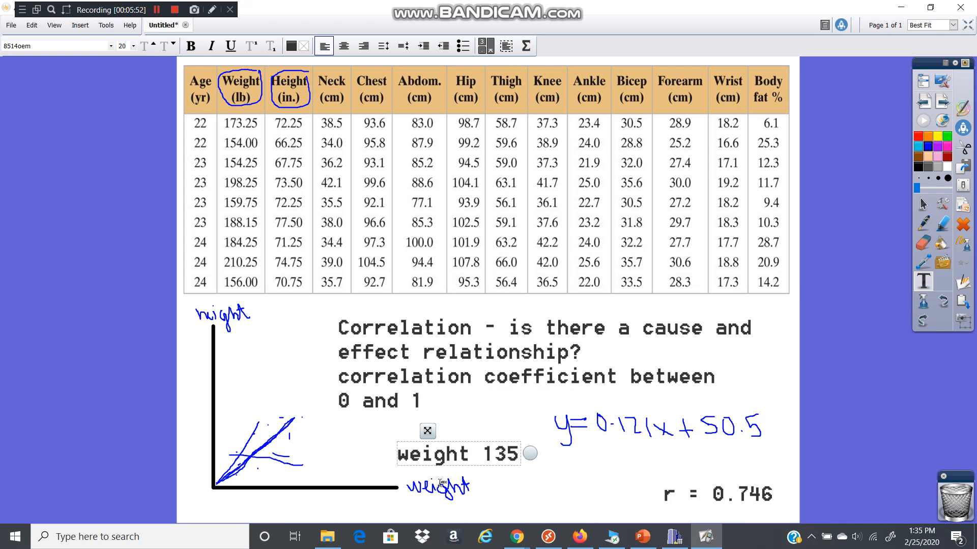
pyautogui.write(', what is hei')
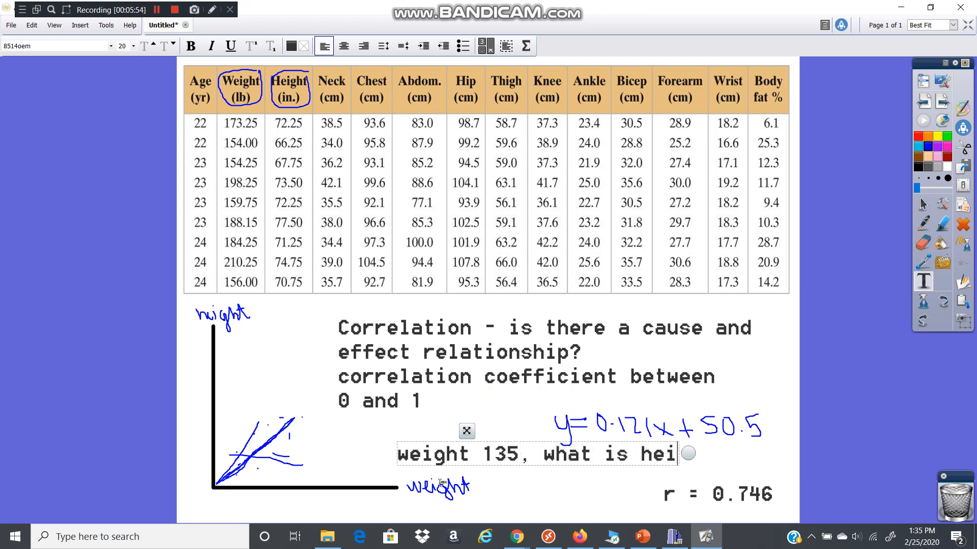
pyautogui.write('ght?')
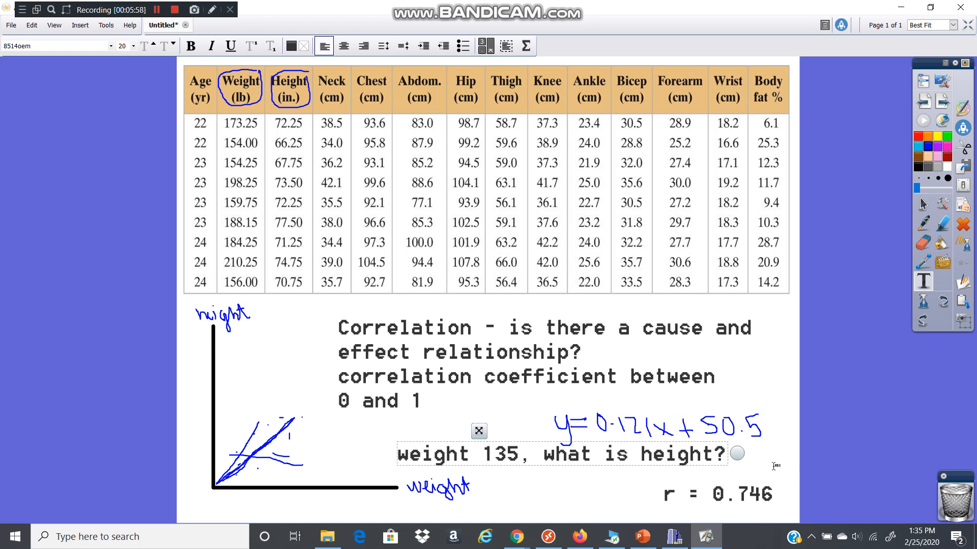
# Step: Switch to the TI-83 Plus calculator and compute 0.121*135
pyautogui.click(674, 536)
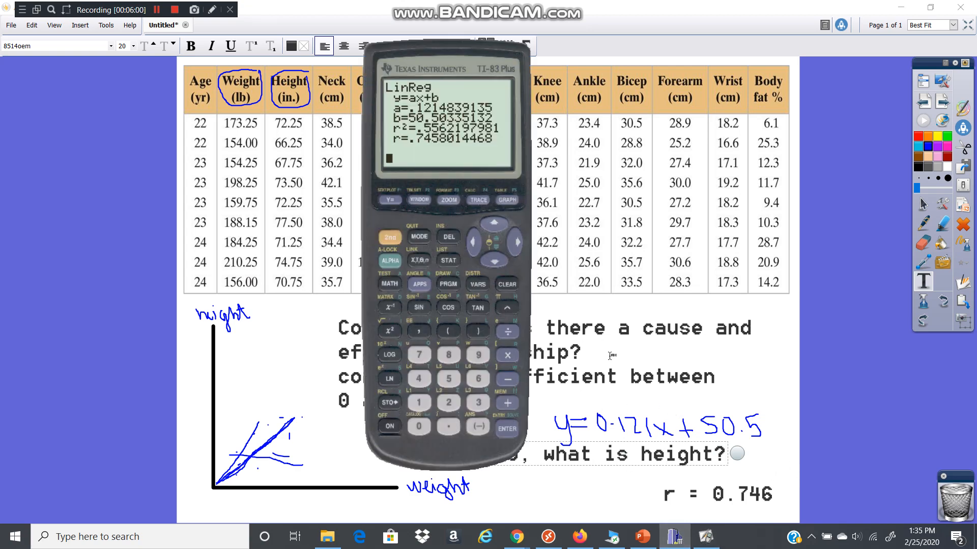
pyautogui.write('0.212*')
pyautogui.press('Left')
pyautogui.press('Left')
pyautogui.press('Left')
pyautogui.press('Left')
pyautogui.press('Left')
pyautogui.write('.121')
pyautogui.moveTo(428, 53); pyautogui.dragTo(379, 54)
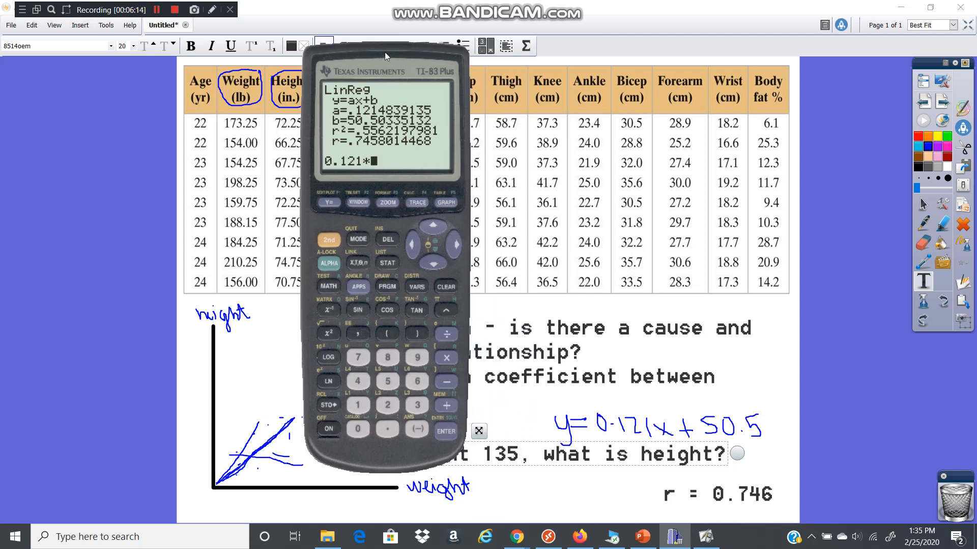
pyautogui.write('135')
pyautogui.press('Return')
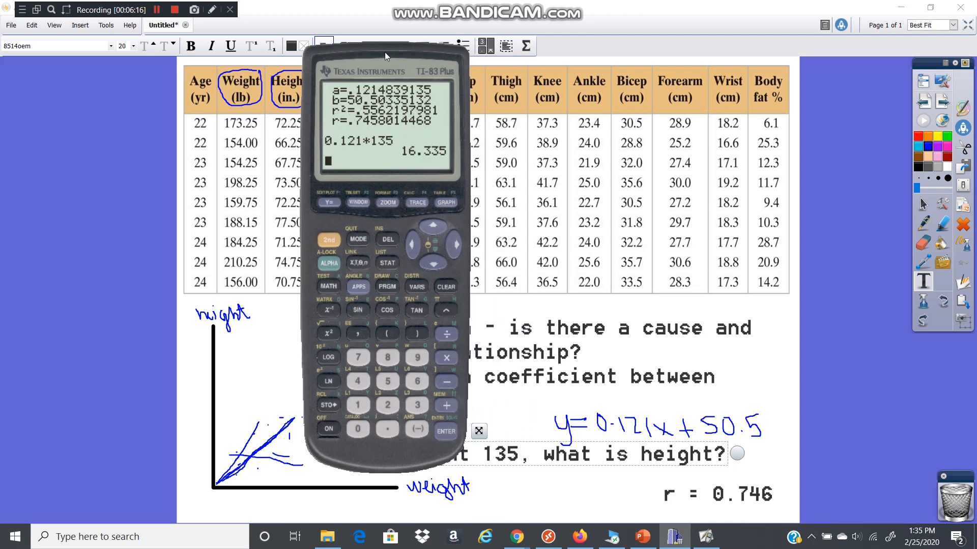
# Step: Add 50.5 to the calculated product to get the predicted height, and hide the calculator
pyautogui.write('+50.5')
pyautogui.press('Return')
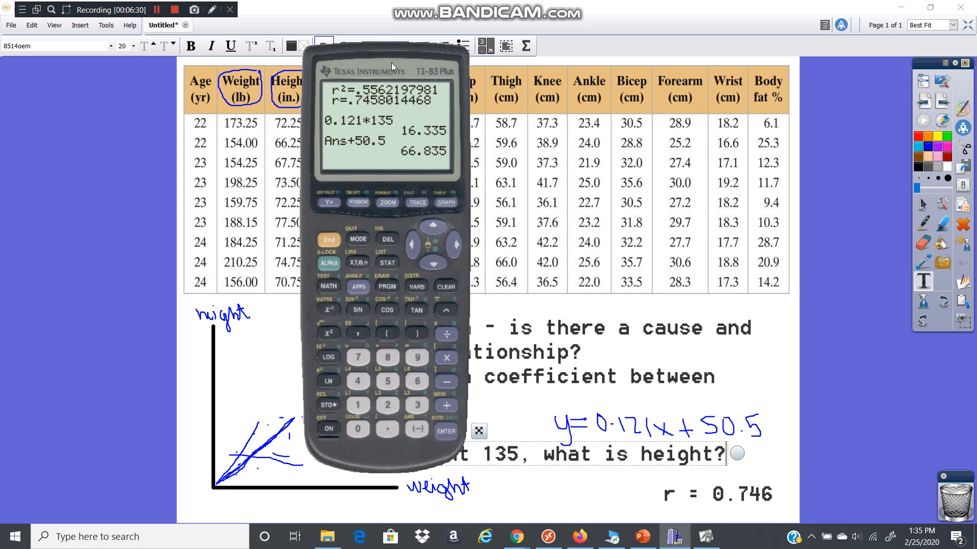
pyautogui.moveTo(392, 63); pyautogui.dragTo(540, 76)
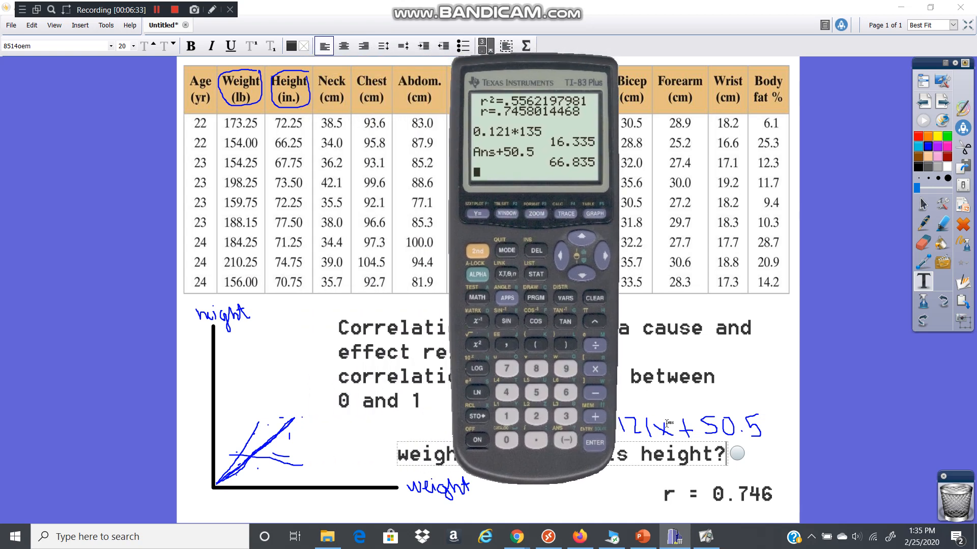
pyautogui.click(679, 541)
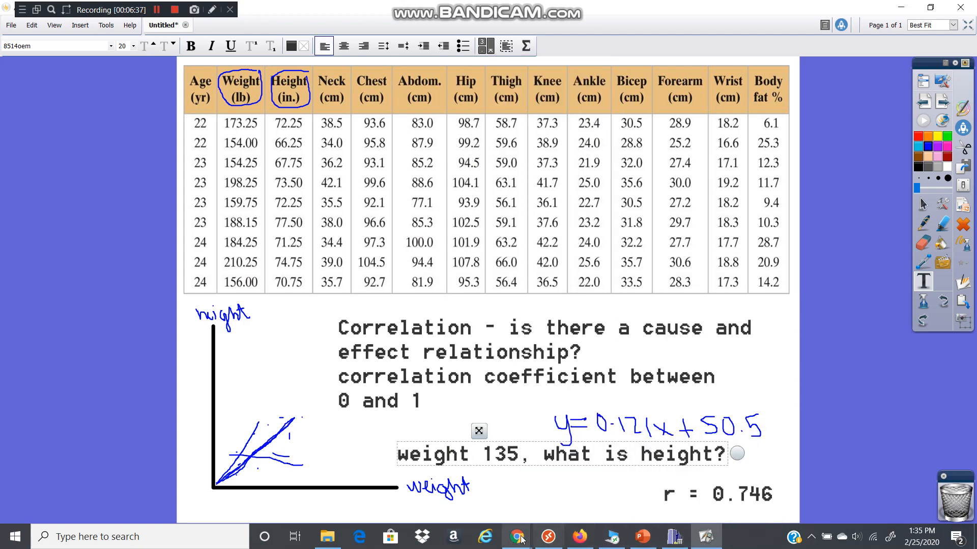
# Step: Switch to Chrome, look over the "linear regression calculator" search results and return to the Desmos "Statistics: Linear Regression" page
pyautogui.moveTo(520, 538)
pyautogui.moveTo(536, 496)
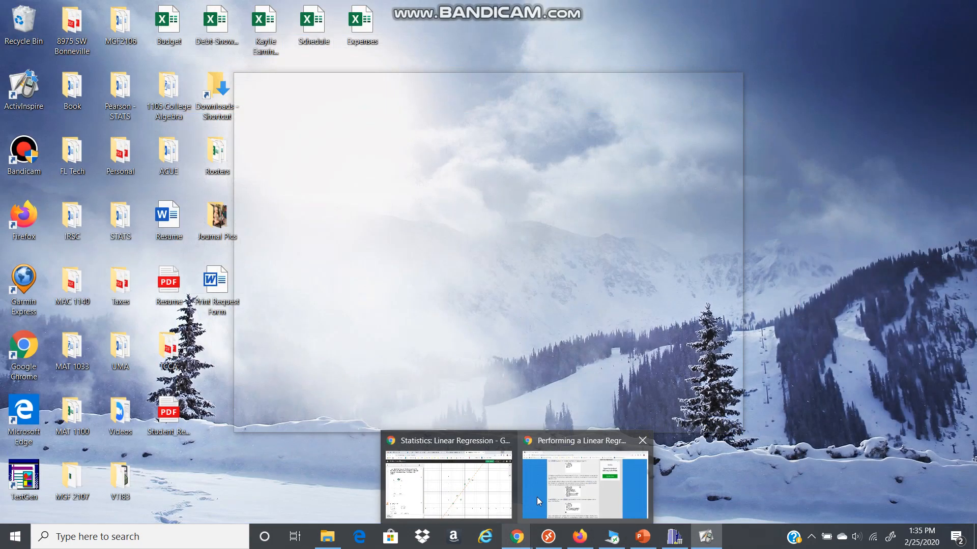
pyautogui.moveTo(465, 441)
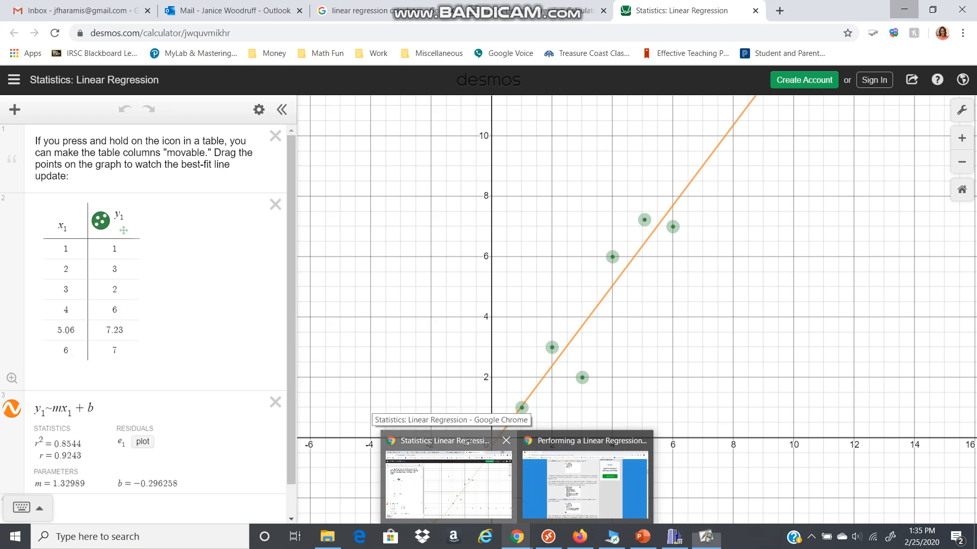
pyautogui.click(465, 441)
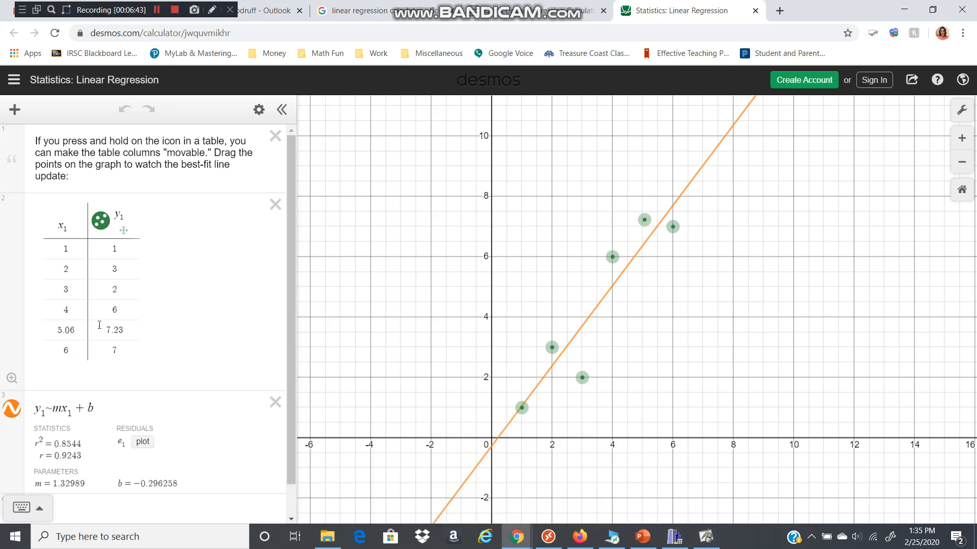
pyautogui.click(356, 10)
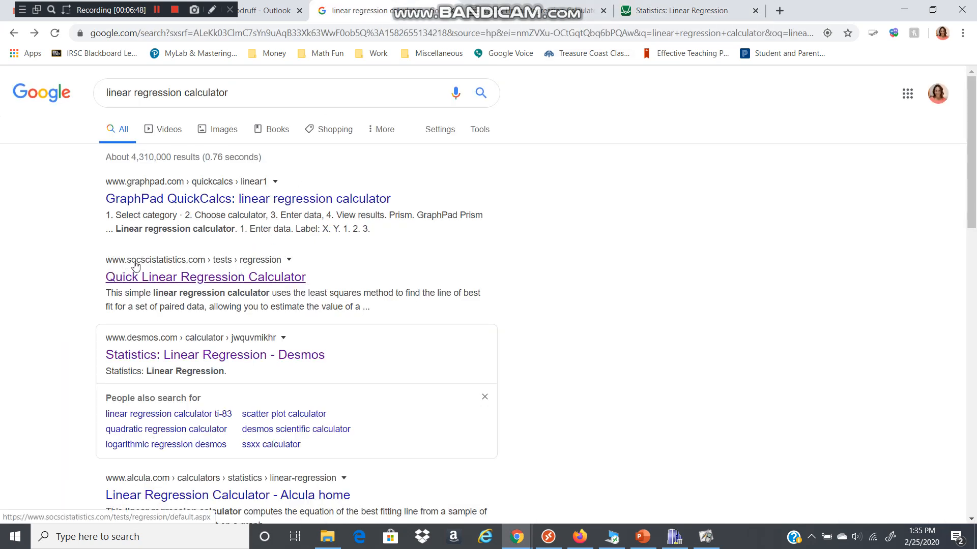
pyautogui.scroll(-3, 151, 440)
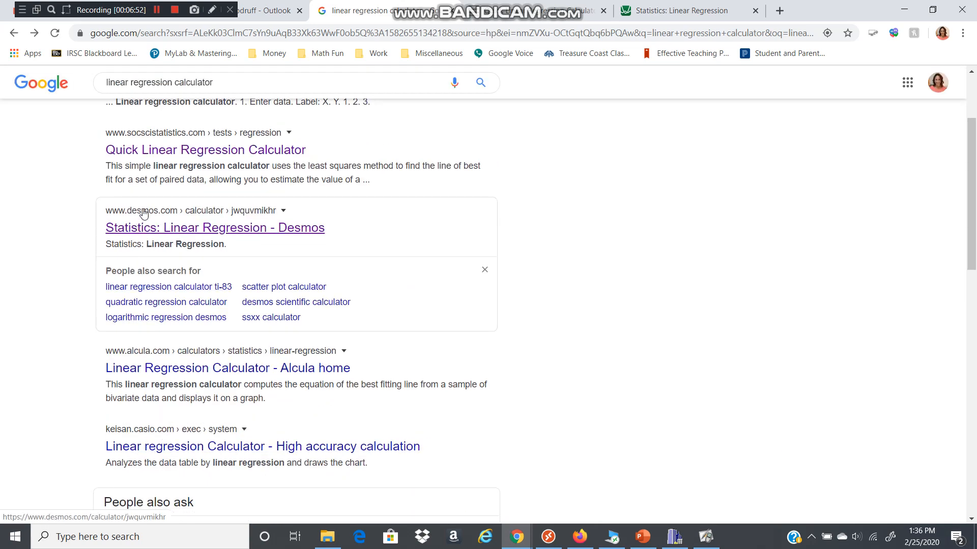
pyautogui.click(682, 11)
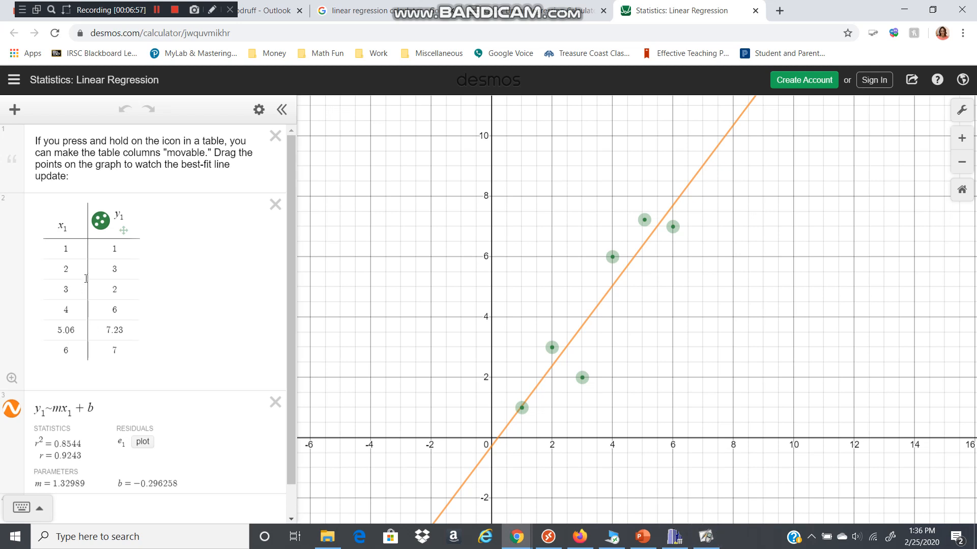
# Step: Enter the first five weights in the table's x1 column: 173.25, 154, 154.25, 198.25 and 159.75
pyautogui.click(65, 249)
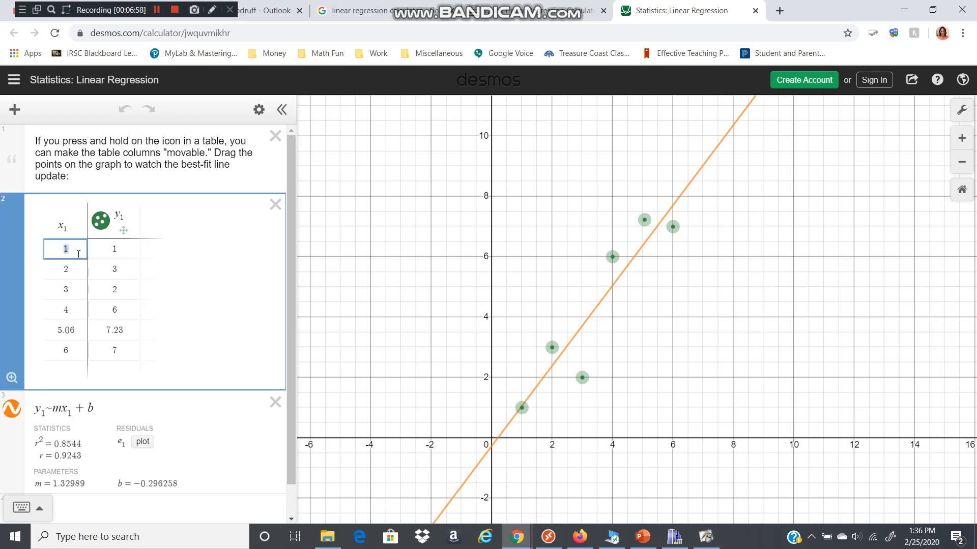
pyautogui.write('173.25')
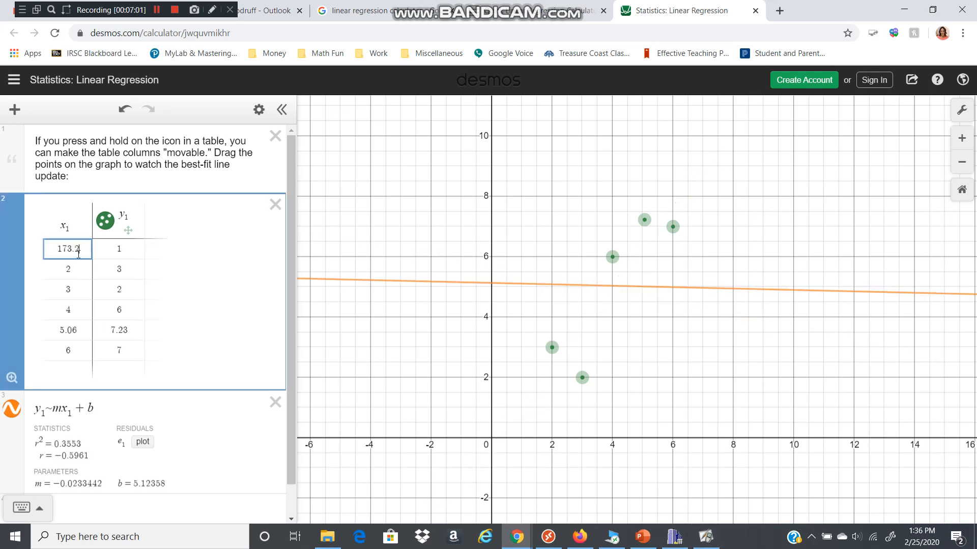
pyautogui.press('Return')
pyautogui.write('154')
pyautogui.press('Return')
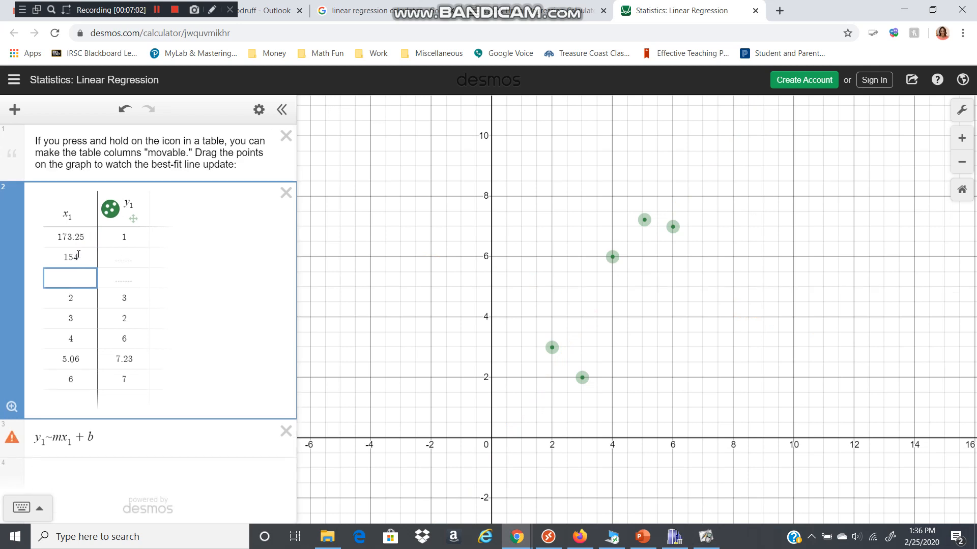
pyautogui.write('154.25')
pyautogui.press('Return')
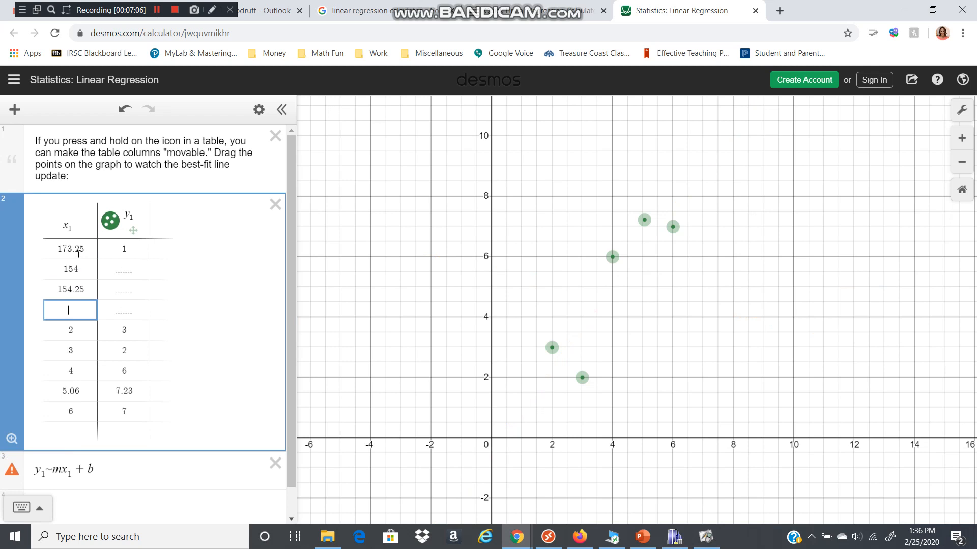
pyautogui.write('198.25')
pyautogui.press('Return')
pyautogui.write('159.75')
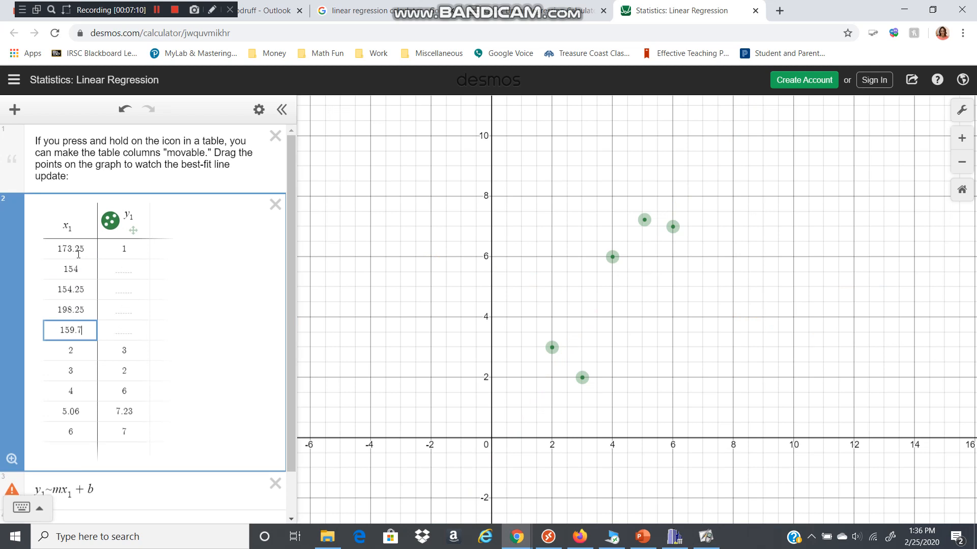
pyautogui.press('Return')
# Step: Enter the remaining four weights in the x1 column: 188.15, 184.25, 210.25 and 156
pyautogui.write('188.15')
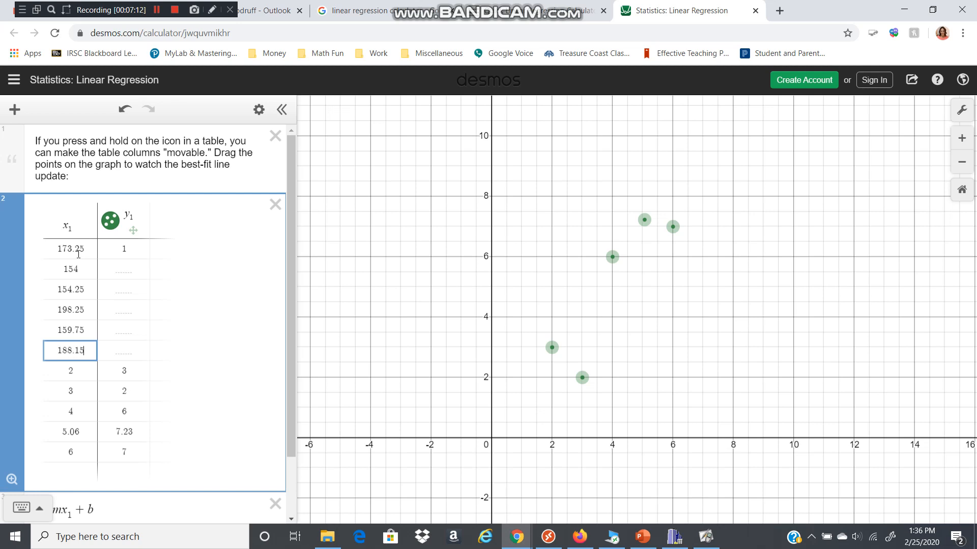
pyautogui.press('Return')
pyautogui.write('184.25')
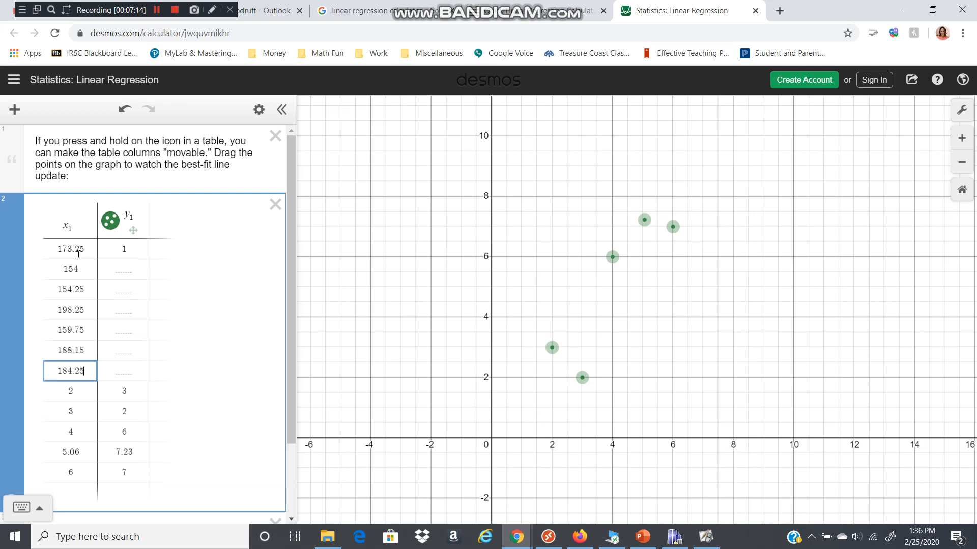
pyautogui.press('Return')
pyautogui.write('210.25')
pyautogui.press('Return')
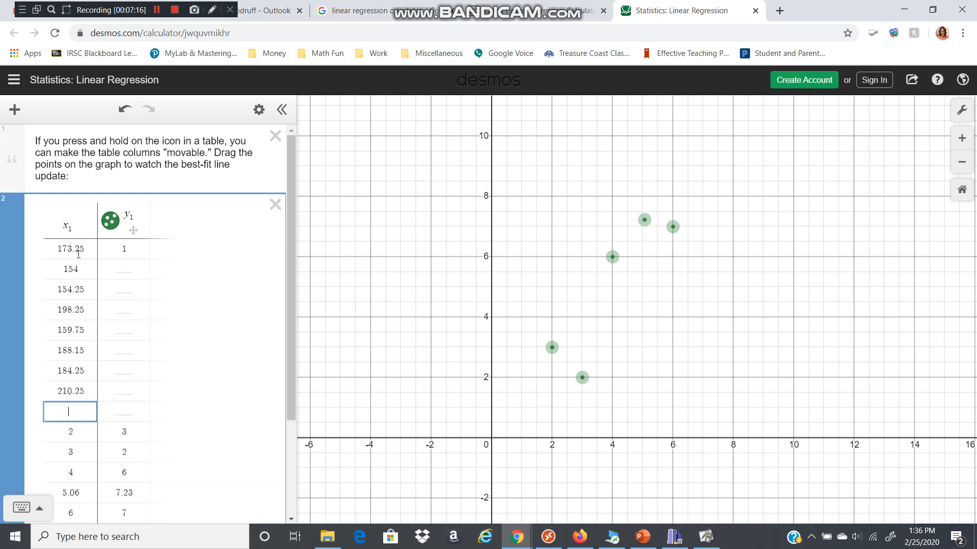
pyautogui.write('156')
pyautogui.press('Return')
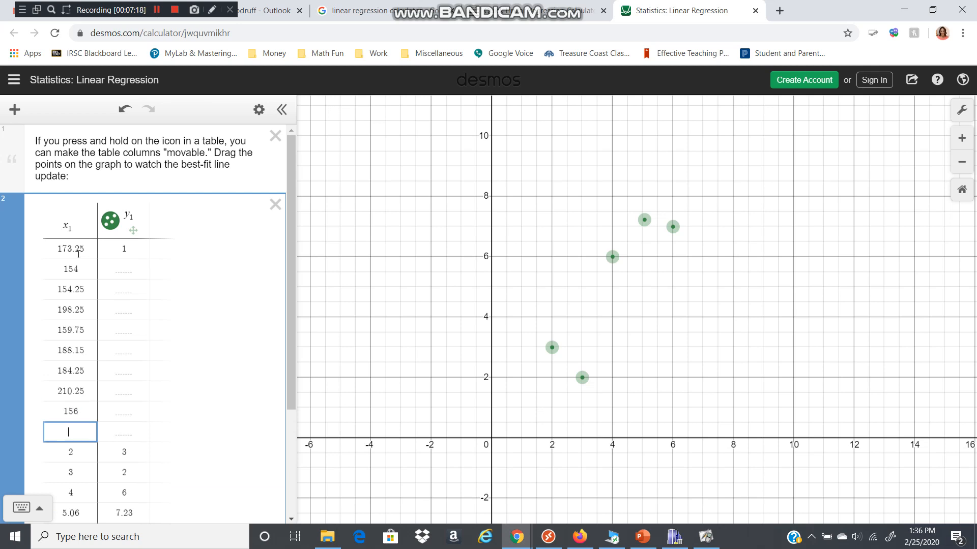
# Step: Clear the leftover sample x1 values 6, 5.06, 4, 3 and 2 below the entered weights
pyautogui.scroll(-3, 2, 278)
pyautogui.doubleClick(74, 382)
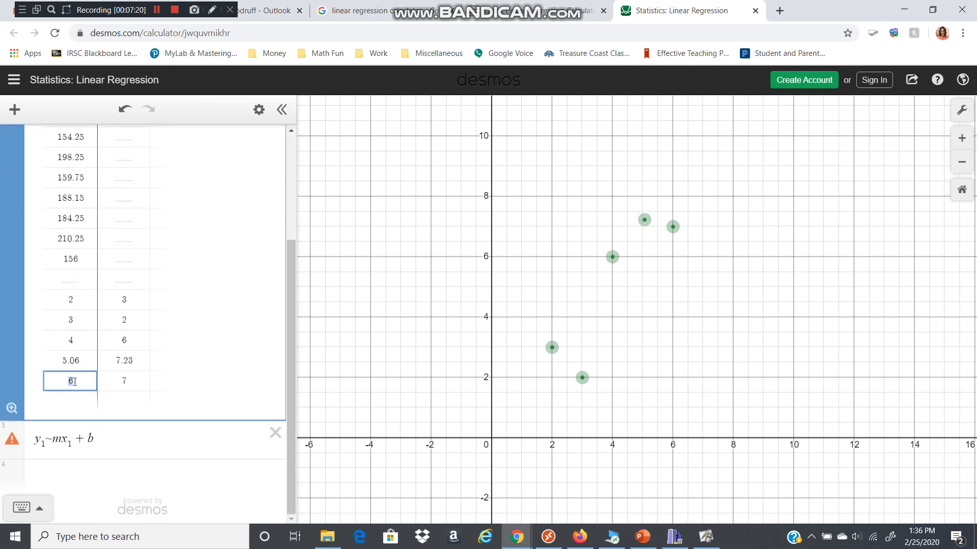
pyautogui.press('BackSpace')
pyautogui.doubleClick(85, 361)
pyautogui.press('BackSpace')
pyautogui.doubleClick(75, 433)
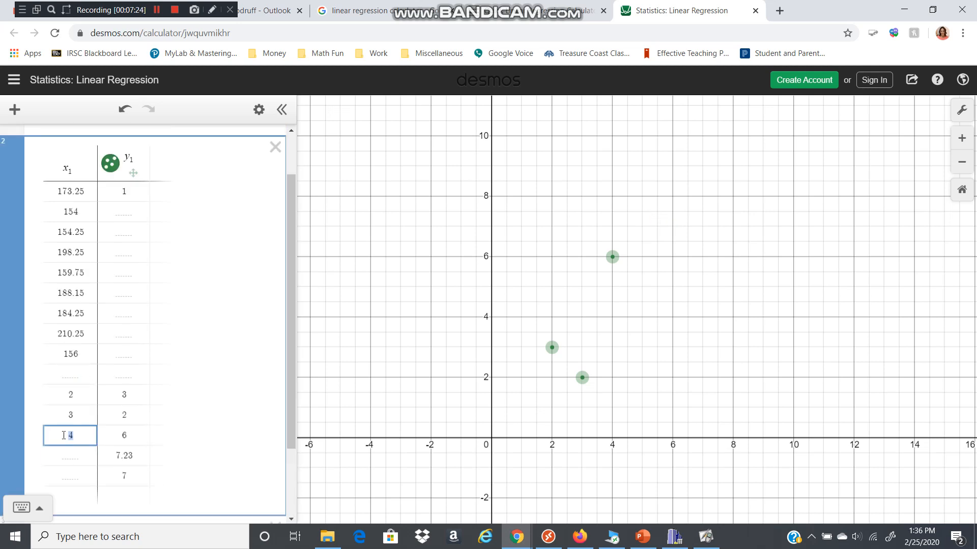
pyautogui.press('BackSpace')
pyautogui.doubleClick(76, 415)
pyautogui.press('BackSpace')
pyautogui.doubleClick(71, 394)
pyautogui.press('BackSpace')
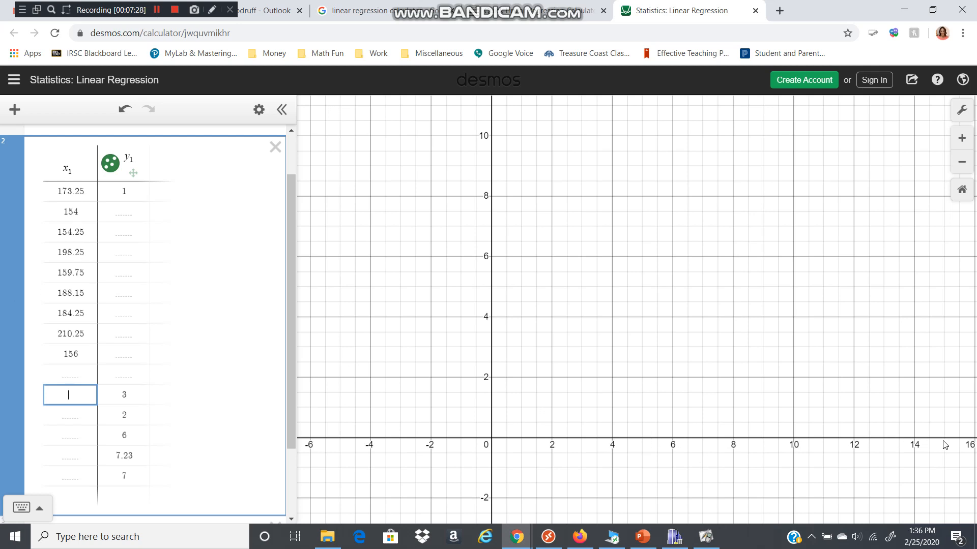
# Step: Zoom the graph out to a scale in the hundreds and shift it to show more of the first quadrant
pyautogui.click(962, 161)
pyautogui.click(962, 162)
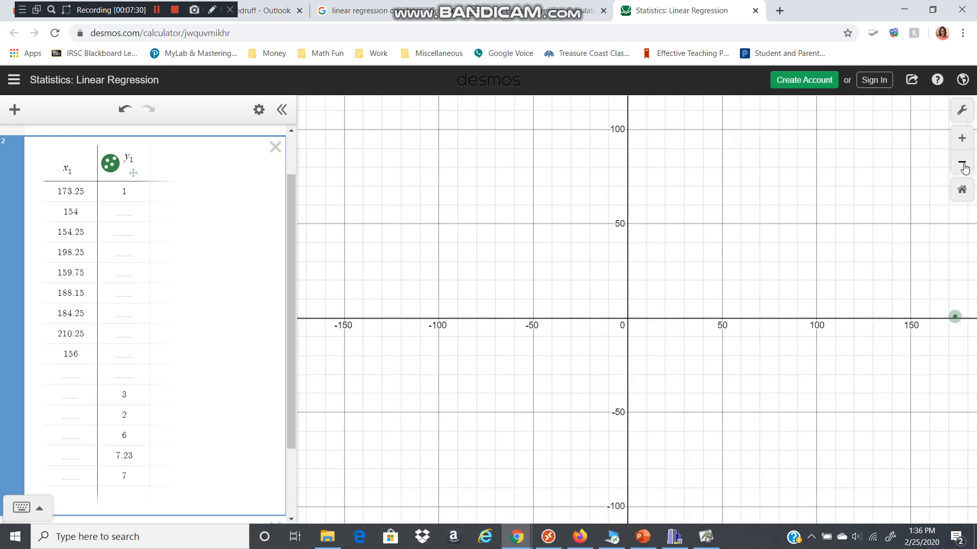
pyautogui.click(962, 161)
pyautogui.click(962, 162)
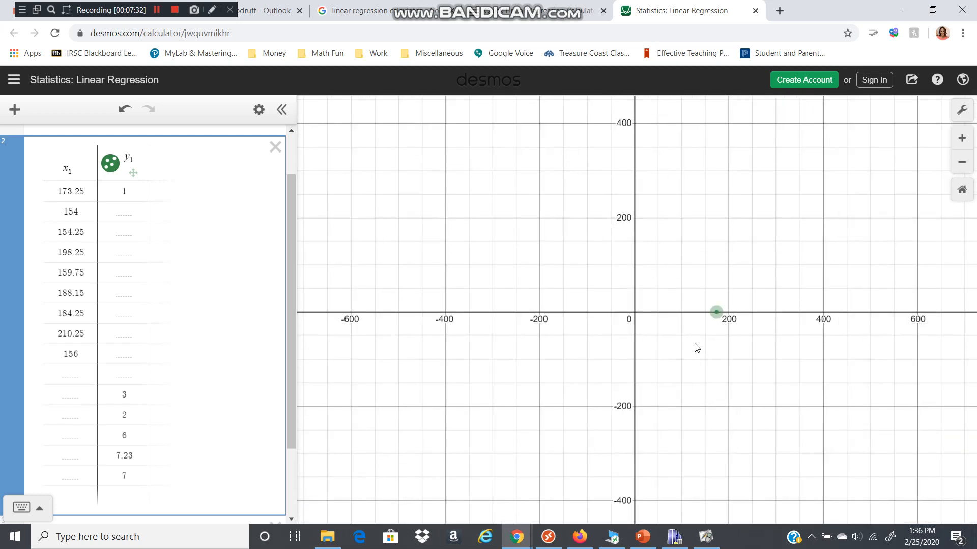
pyautogui.moveTo(669, 351); pyautogui.dragTo(554, 453)
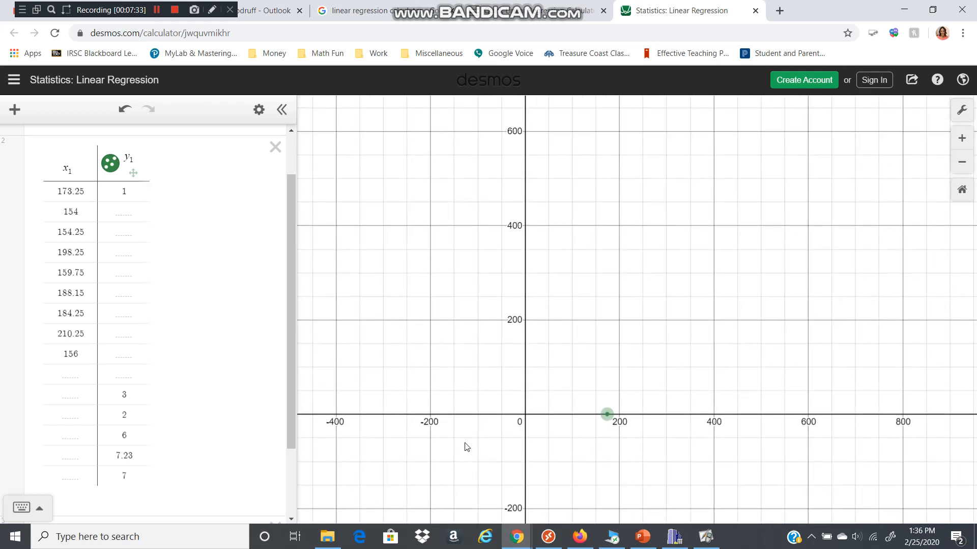
# Step: Clear the leftover sample y1 values 3, 2, 6, 7.23 and 7 from the rows below the weights
pyautogui.click(117, 396)
pyautogui.press('BackSpace')
pyautogui.doubleClick(114, 418)
pyautogui.doubleClick(136, 434)
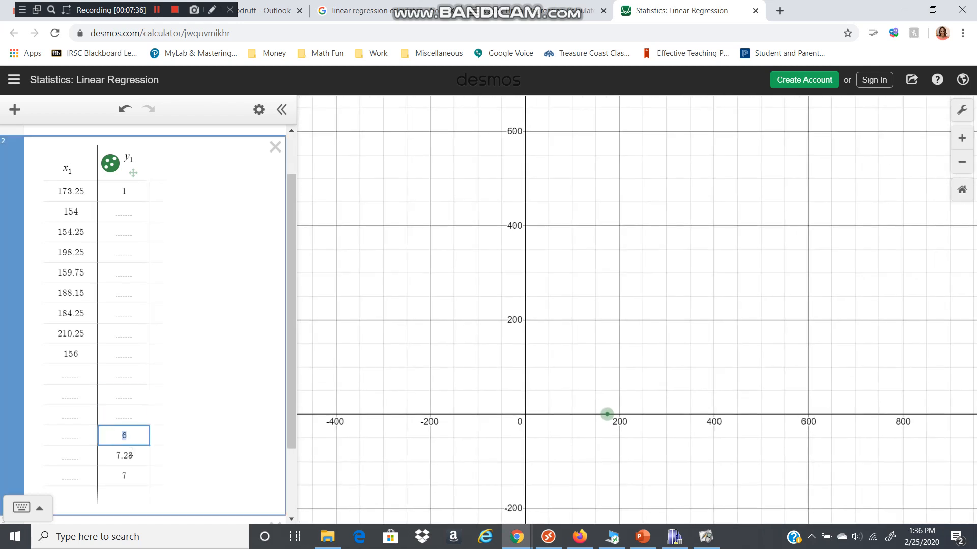
pyautogui.press('BackSpace')
pyautogui.doubleClick(142, 455)
pyautogui.press('BackSpace')
pyautogui.doubleClick(147, 469)
pyautogui.press('BackSpace')
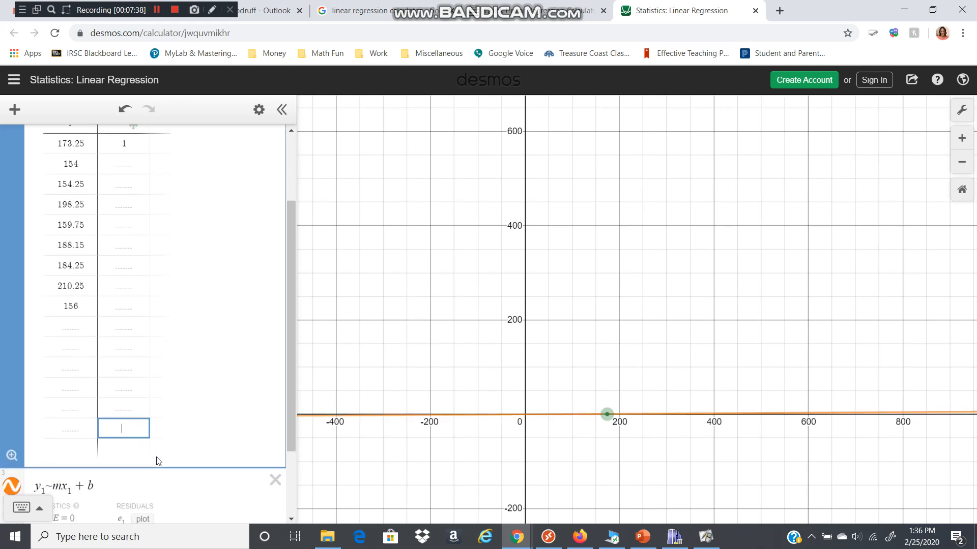
pyautogui.scroll(-1, 158, 459)
pyautogui.scroll(4, 132, 269)
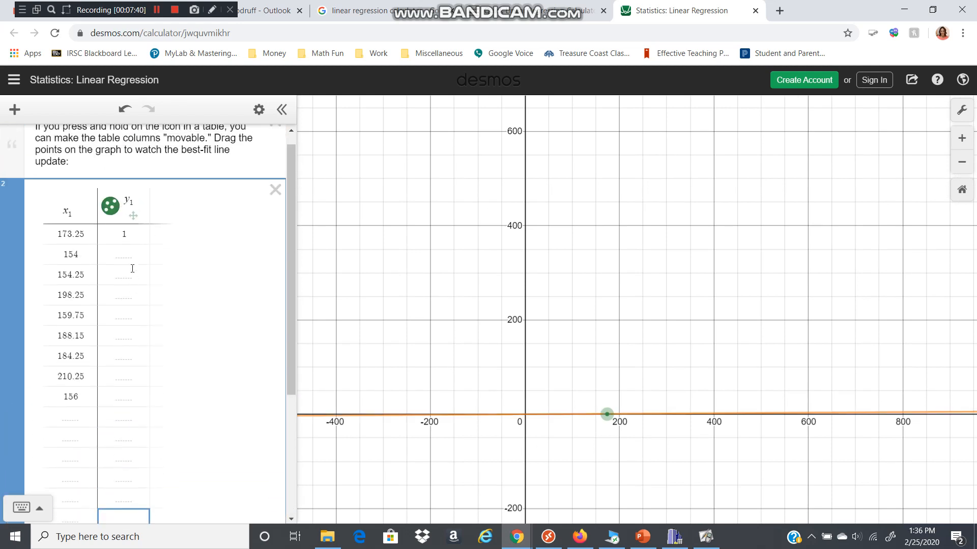
# Step: Enter the first four heights in the y1 column: 72.25, 66.25, 67.75 and 73.5
pyautogui.doubleClick(122, 233)
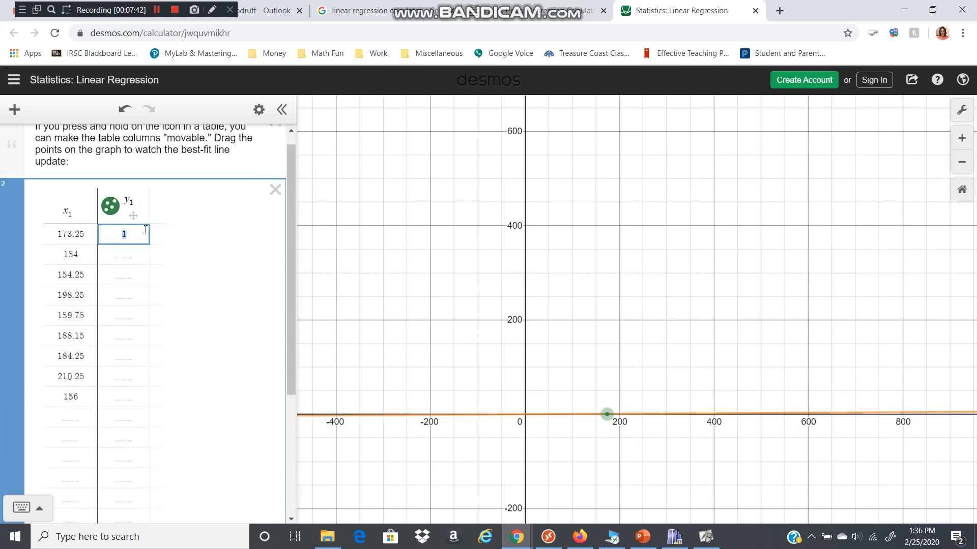
pyautogui.write('72.25')
pyautogui.press('Return')
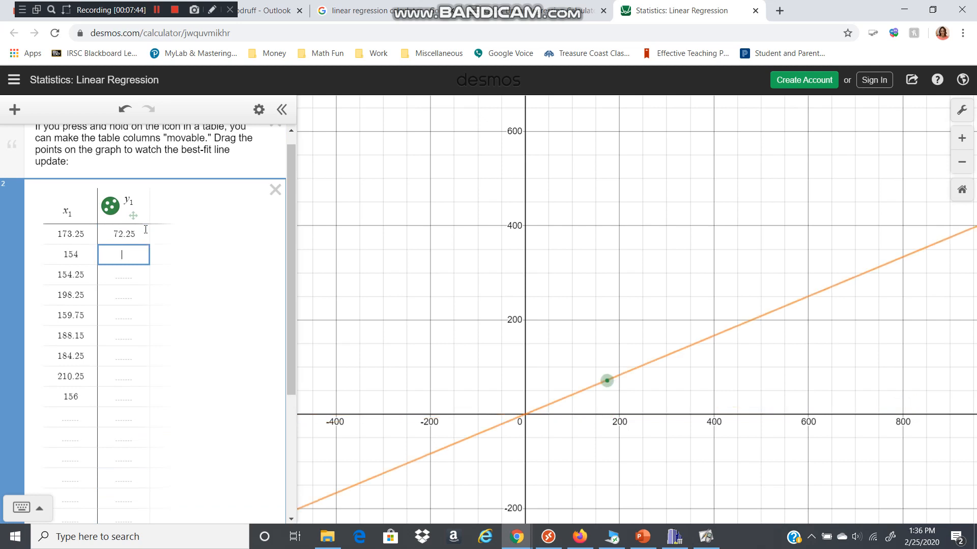
pyautogui.write('66.25')
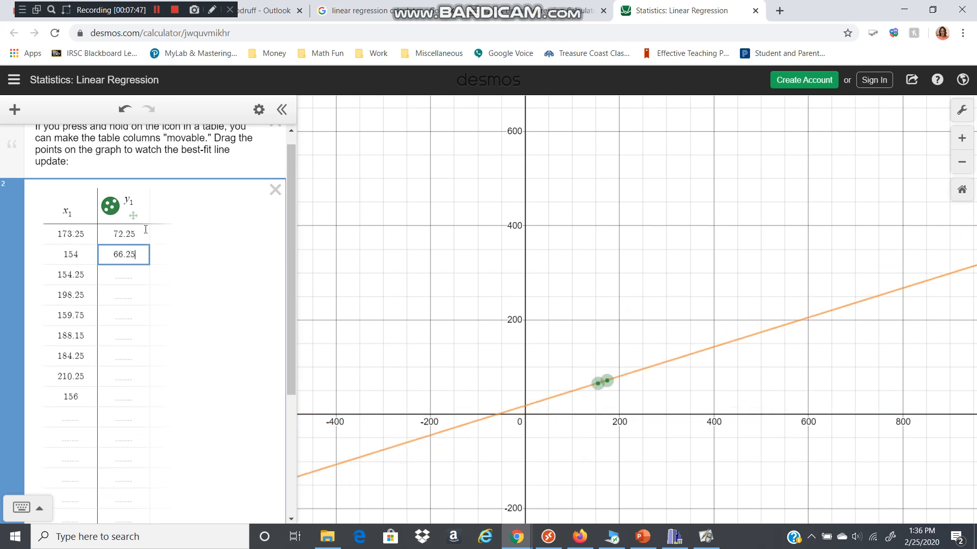
pyautogui.press('Return')
pyautogui.write('67.75')
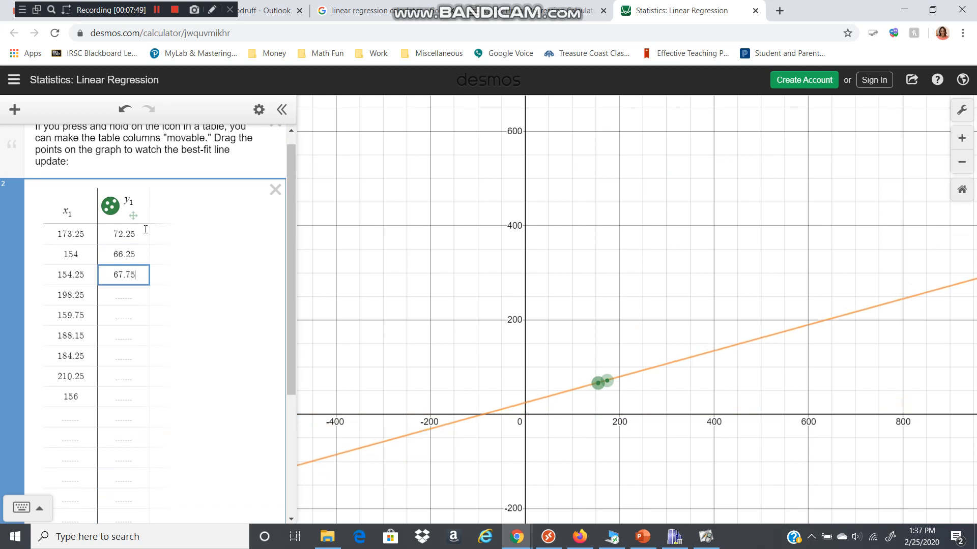
pyautogui.press('Return')
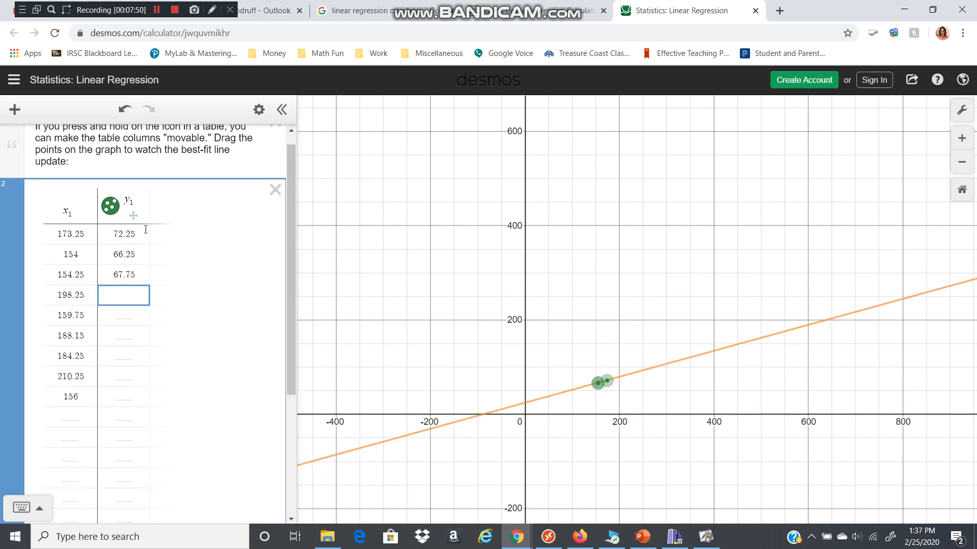
pyautogui.write('73.5')
pyautogui.press('Return')
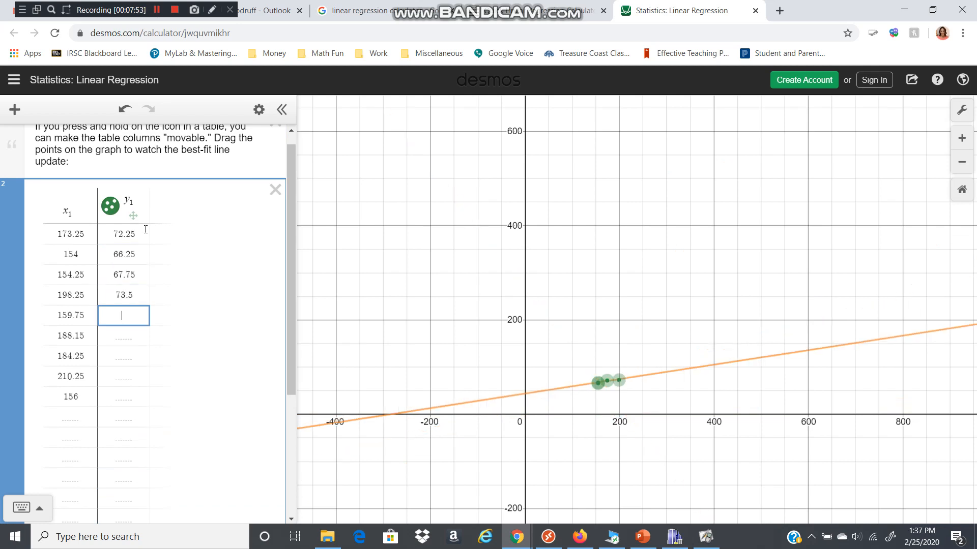
# Step: Enter the remaining five heights in the y1 column: 72.25, 77.5, 71.25, 74.75 and 70.75
pyautogui.write('72.25')
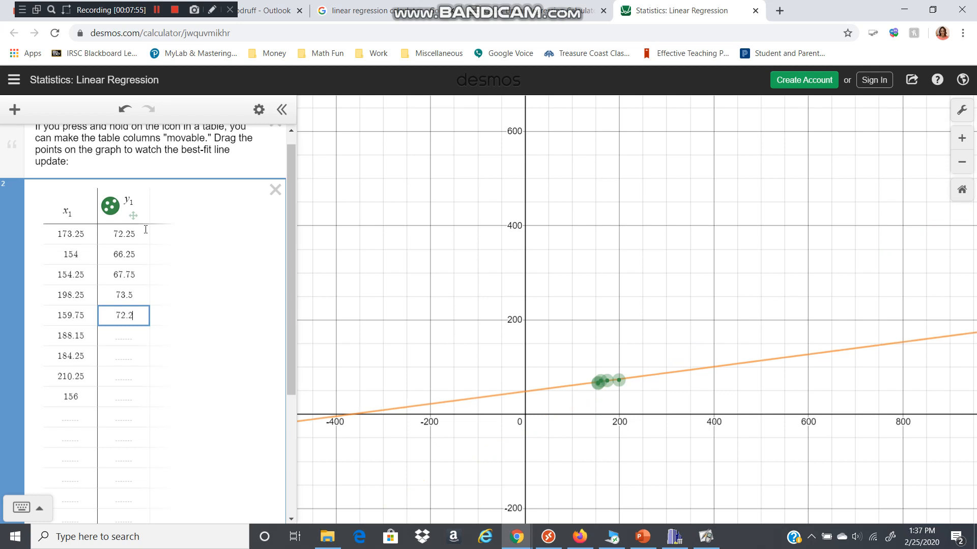
pyautogui.press('Return')
pyautogui.write('77.5')
pyautogui.press('Return')
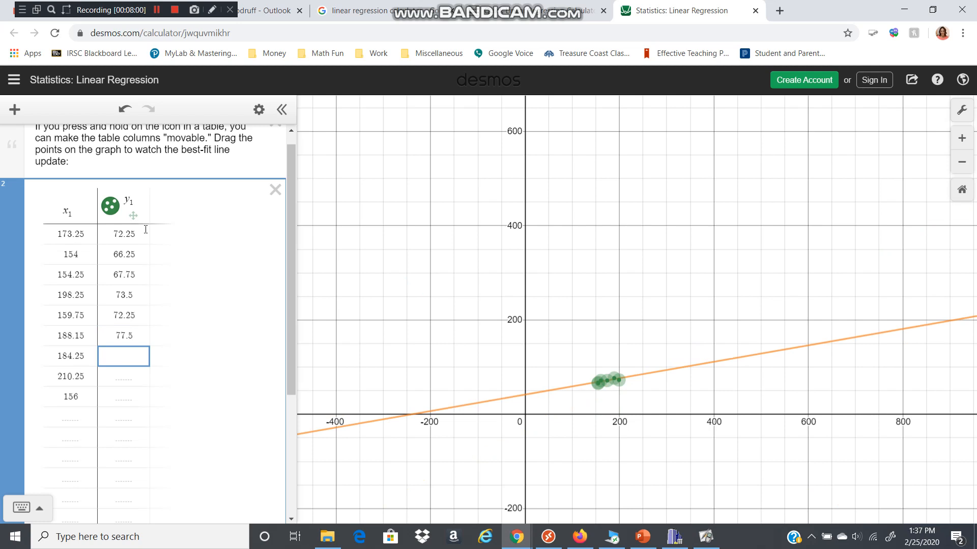
pyautogui.write('71.25')
pyautogui.press('Return')
pyautogui.write('74')
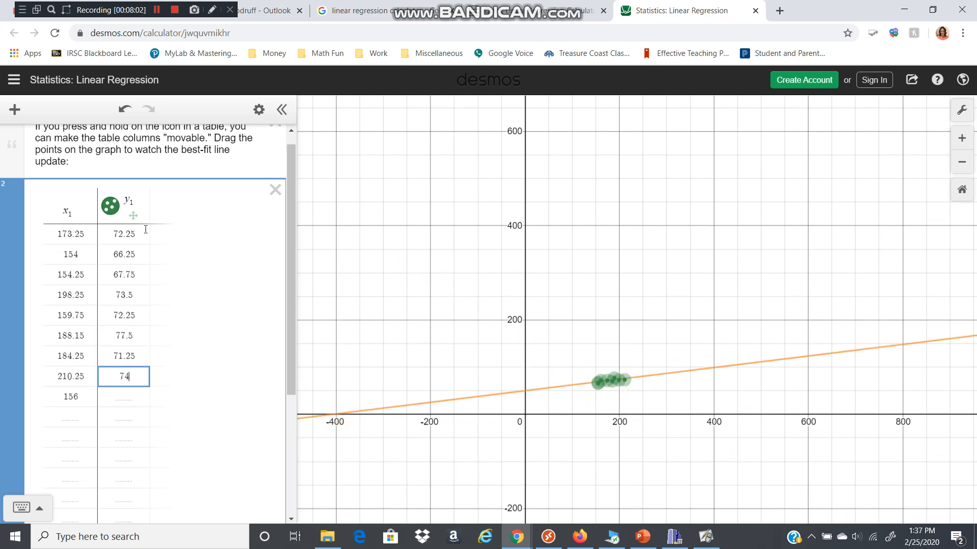
pyautogui.write('.75')
pyautogui.press('Return')
pyautogui.write('70.75')
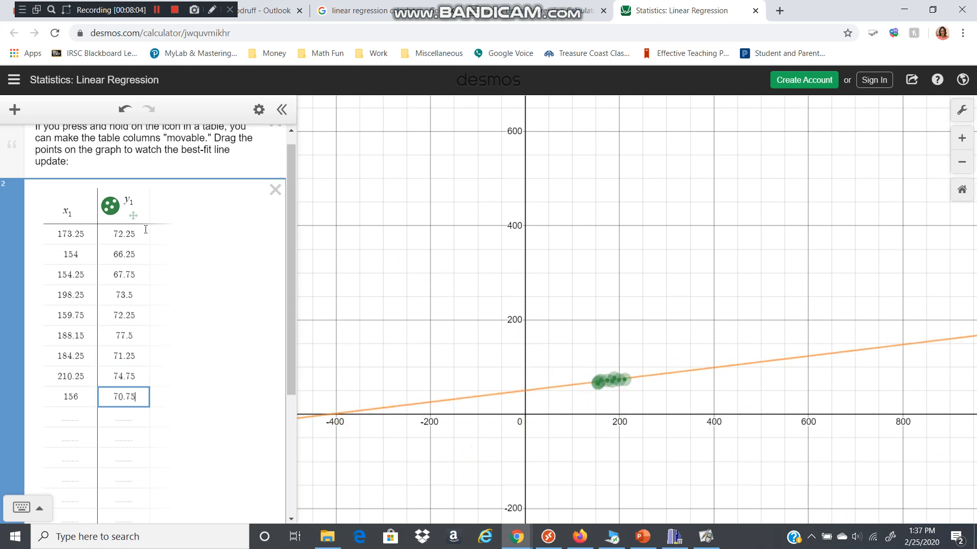
pyautogui.press('Return')
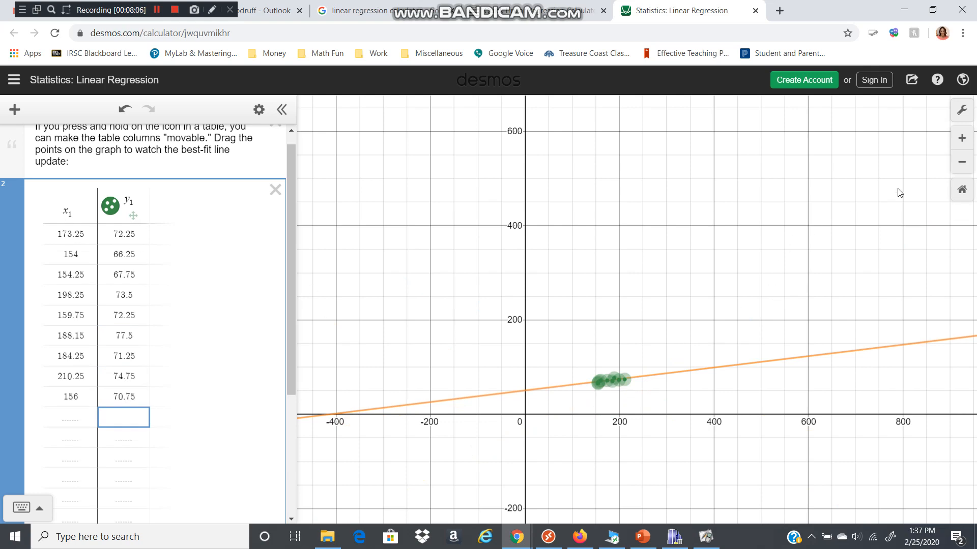
# Step: Frame the plotted weight and height points closely on the graph and examine the regression statistics below the table
pyautogui.click(962, 138)
pyautogui.click(962, 138)
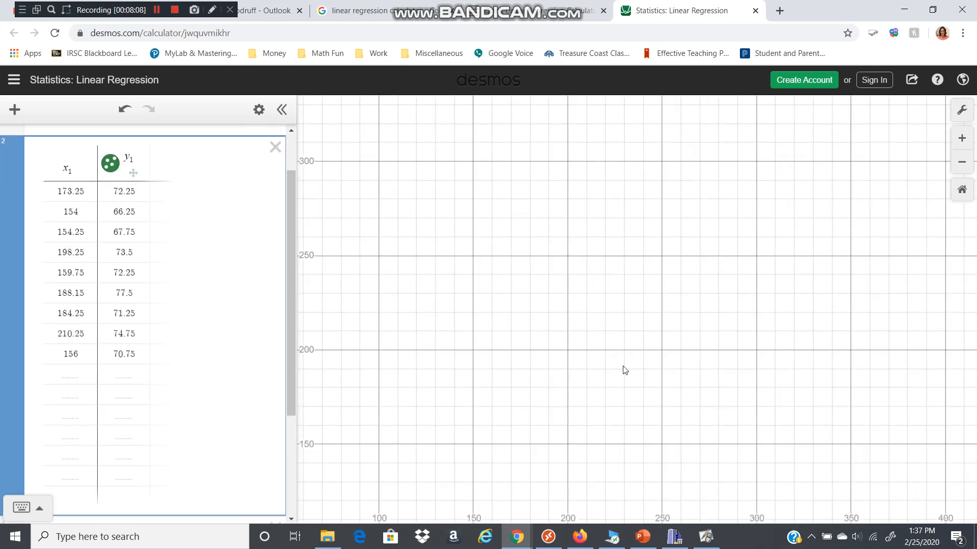
pyautogui.moveTo(624, 368); pyautogui.dragTo(605, 124)
pyautogui.moveTo(634, 262); pyautogui.dragTo(636, 224)
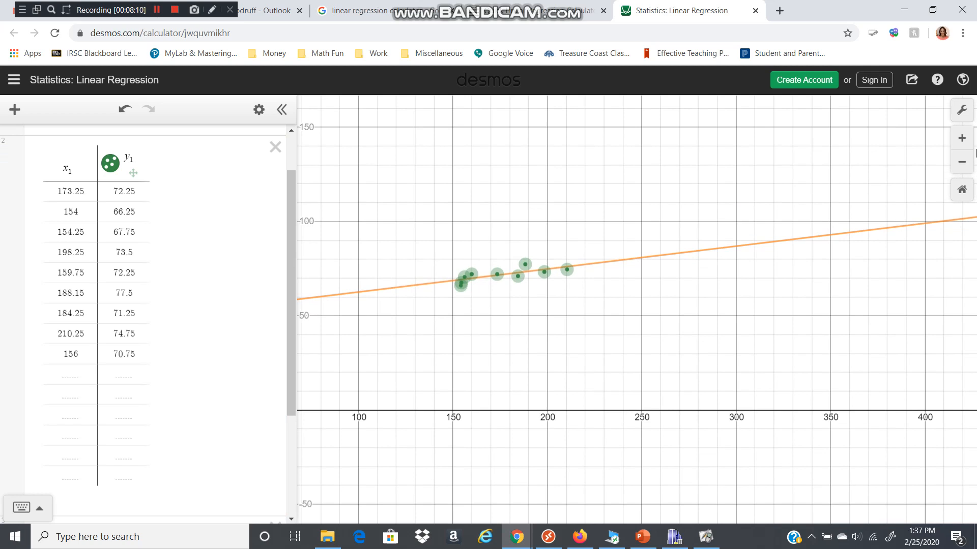
pyautogui.click(962, 138)
pyautogui.moveTo(524, 281); pyautogui.dragTo(710, 270)
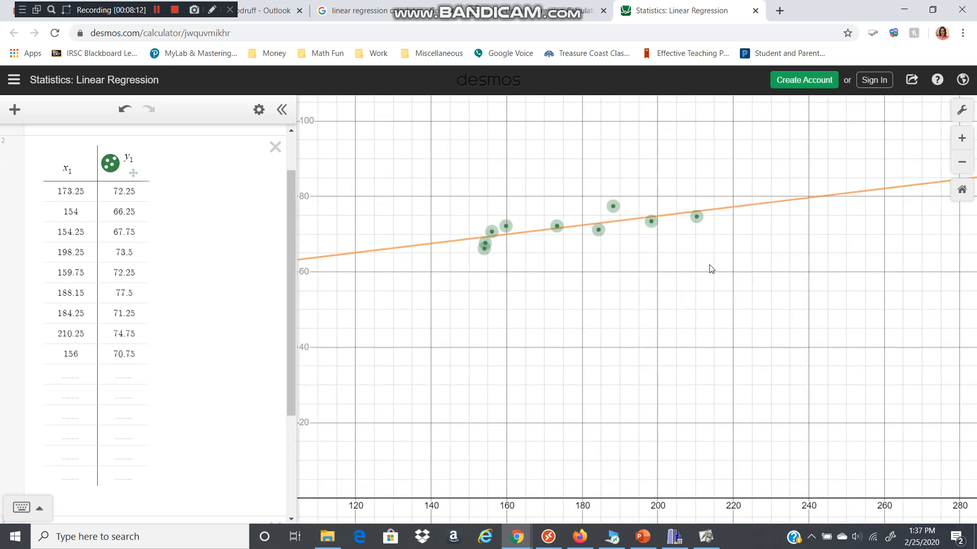
pyautogui.moveTo(288, 383); pyautogui.dragTo(286, 502)
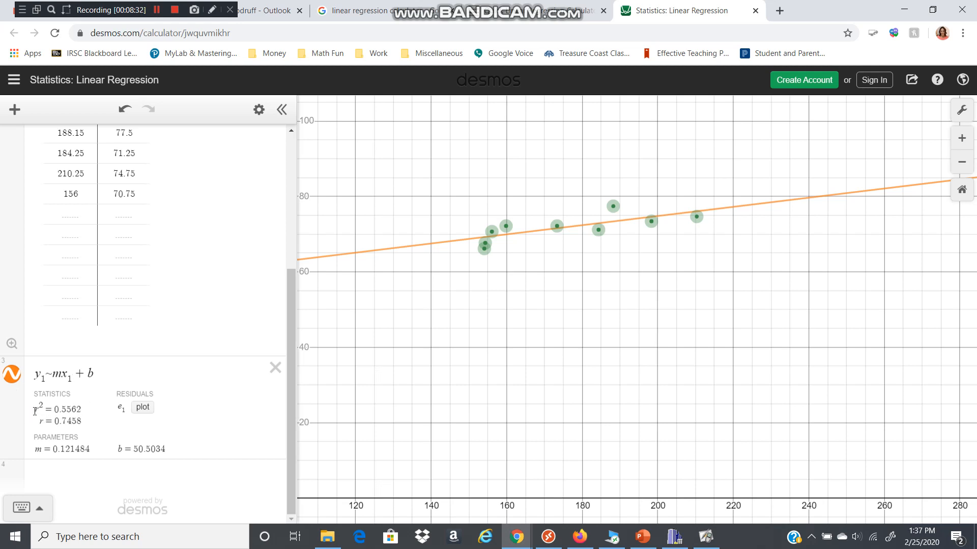
# Step: Switch to the Linear Regression Calculator on socscistatistics.com, show its data entry boxes and dismiss the overlaid banner ad
pyautogui.click(543, 10)
pyautogui.scroll(-3, 495, 306)
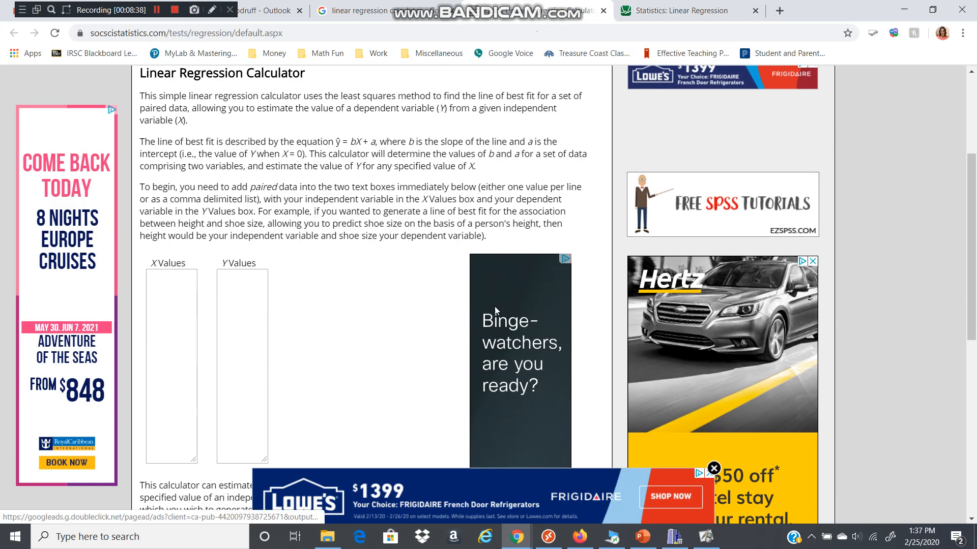
pyautogui.click(712, 475)
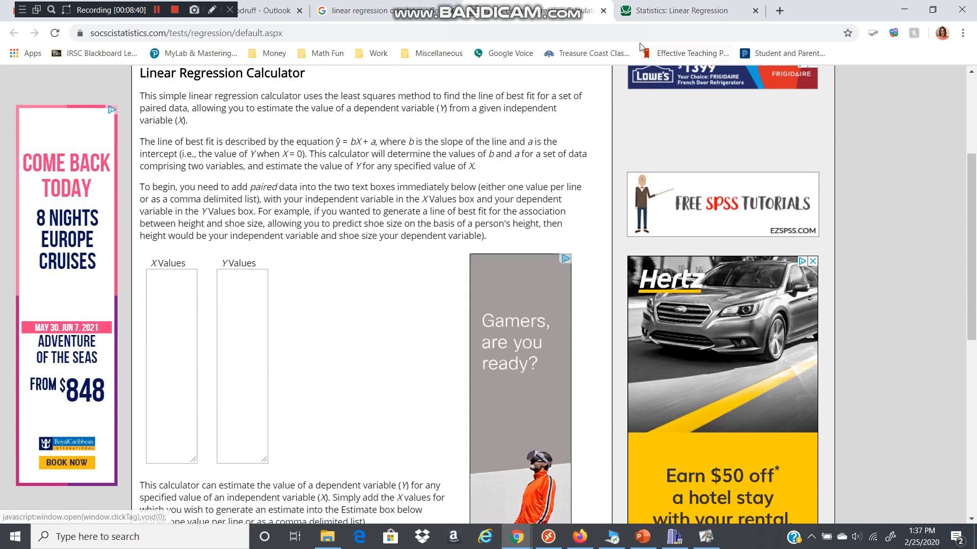
# Step: Enter the weights 173.25, 154, 154.25, 198.25, 159.75, 188.15, 184.25, 210.25 and 156 as X Values, one per line
pyautogui.click(162, 309)
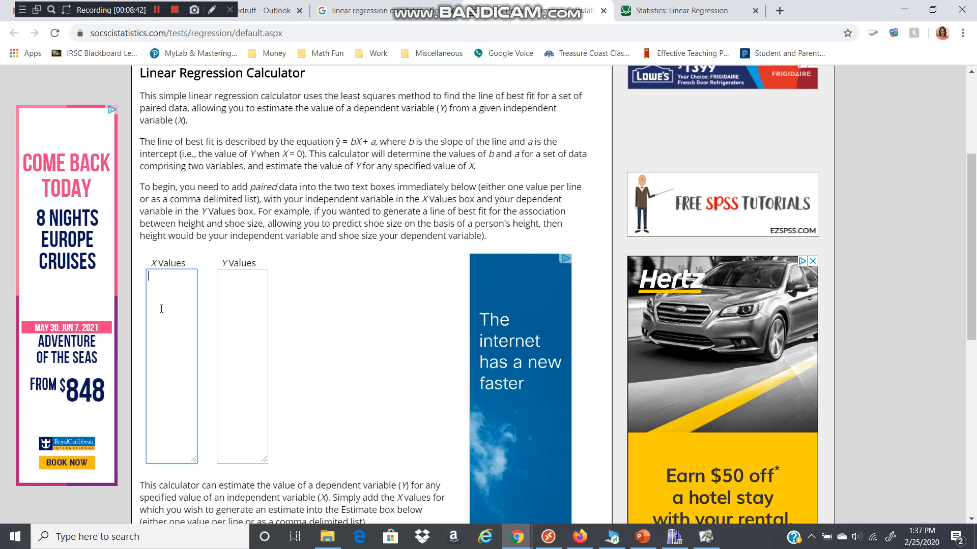
pyautogui.write('173.')
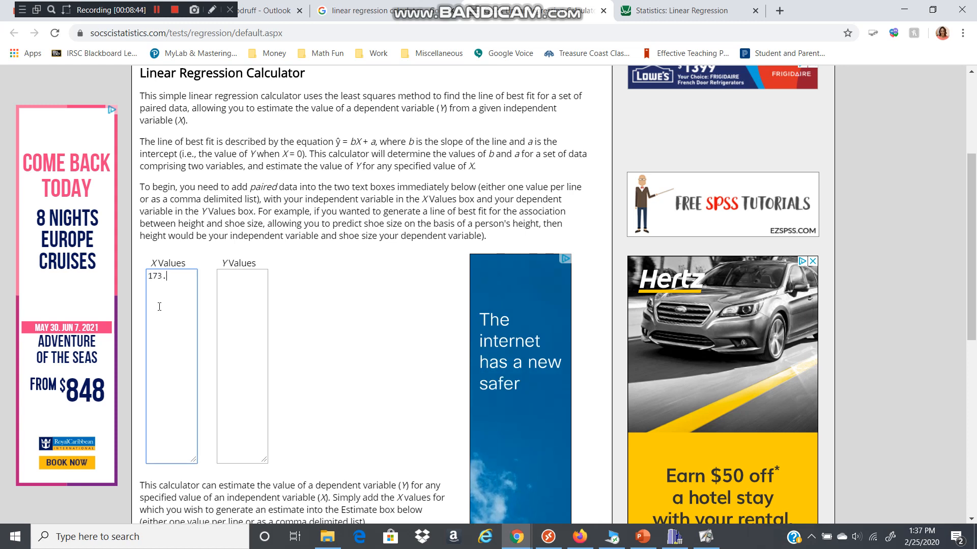
pyautogui.write('25')
pyautogui.press('Return')
pyautogui.write('154')
pyautogui.press('Return')
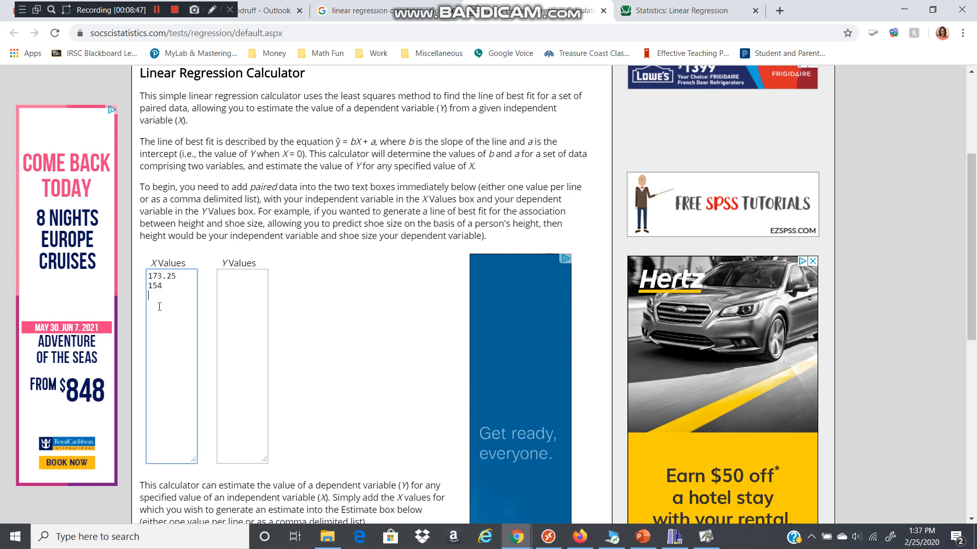
pyautogui.write('154.25 198.25 159.')
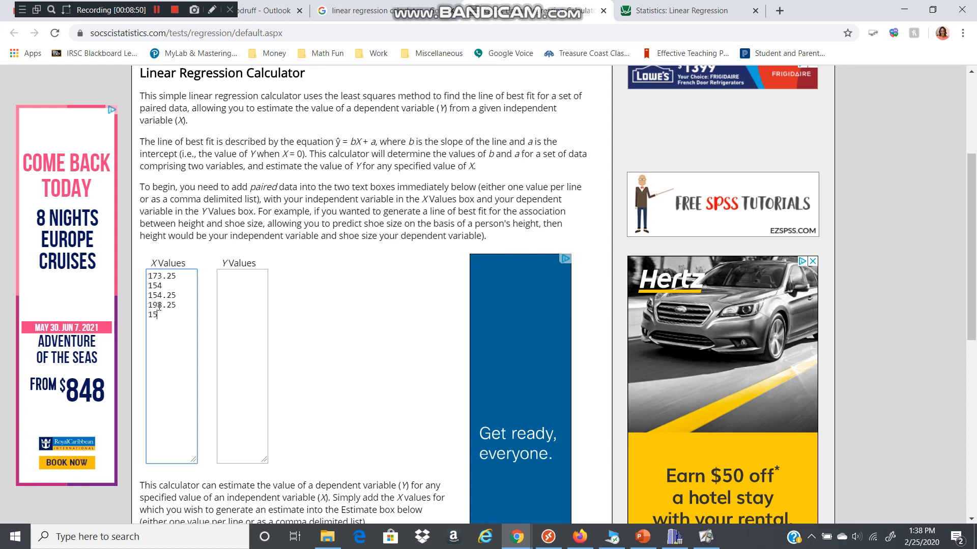
pyautogui.write('75 188.15 184.25')
pyautogui.press('Return')
pyautogui.write('210.25 ')
pyautogui.write('156')
pyautogui.press('Return')
# Step: Enter the heights 72.25, 66.25, 73.5 and 72.25 as Y Values, one per line
pyautogui.click(238, 285)
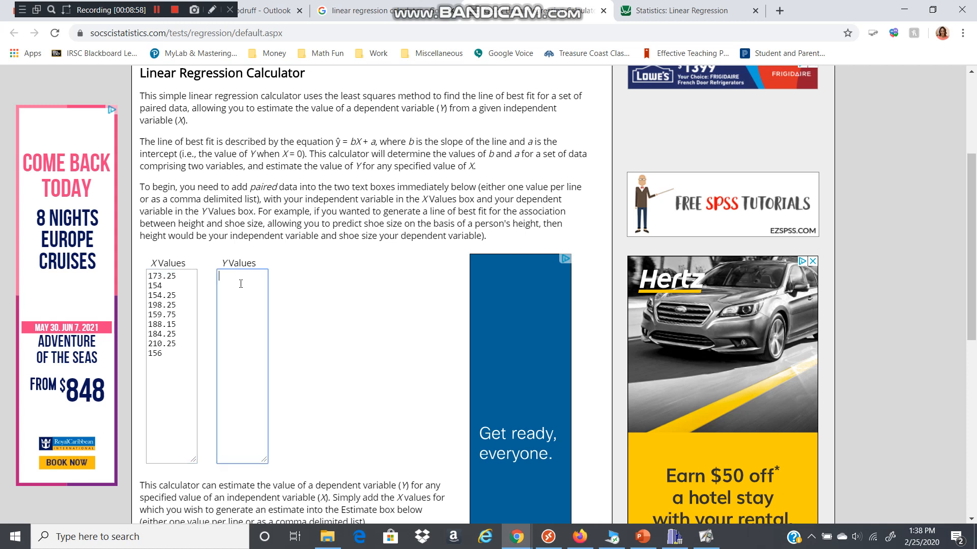
pyautogui.write('72.25 ')
pyautogui.write('66.25')
pyautogui.press('Return')
pyautogui.write('7')
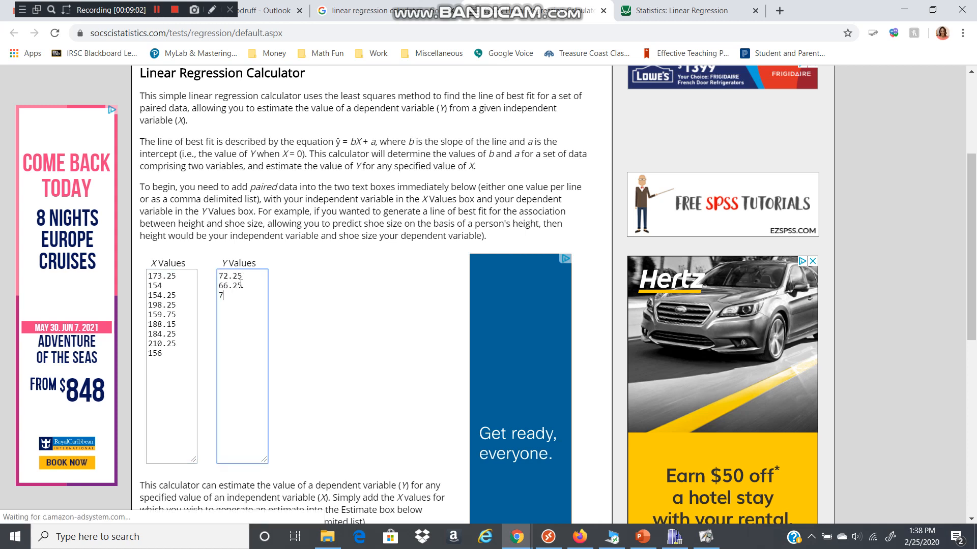
pyautogui.write('3.5')
pyautogui.press('Return')
pyautogui.write('7')
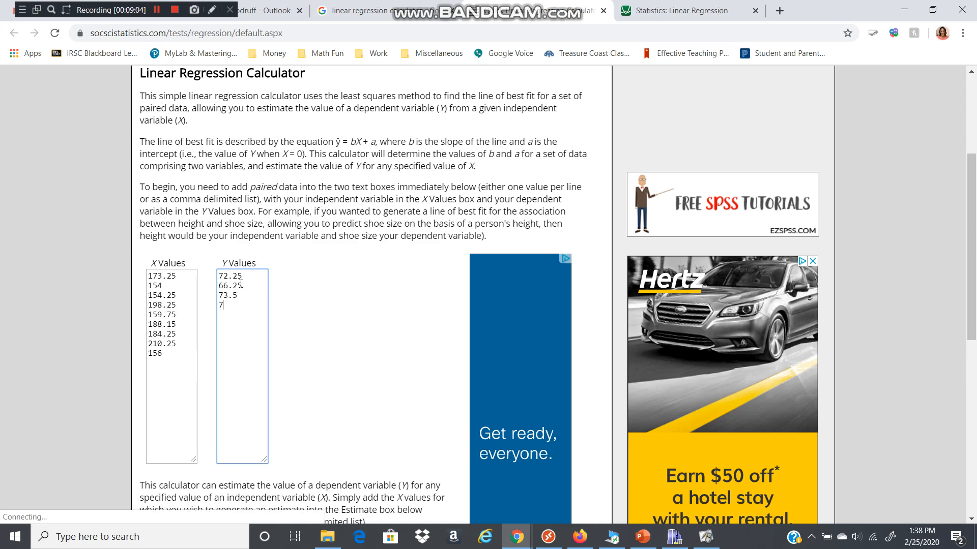
pyautogui.write('2.25')
pyautogui.press('Return')
# Step: Add the heights 77.5, 71.25, 74.75 and 70.75 to the end of the Y Values list
pyautogui.write('7')
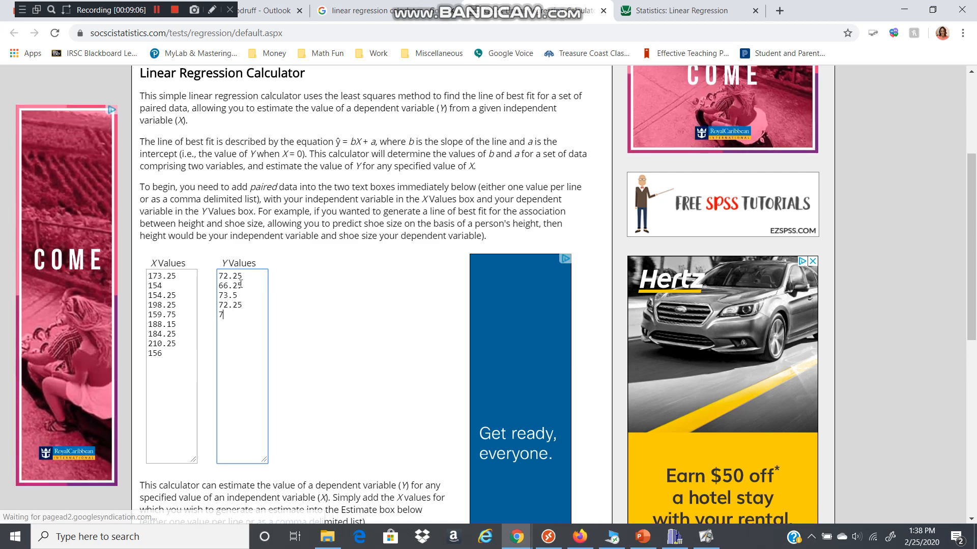
pyautogui.write('7.5')
pyautogui.press('Return')
pyautogui.write('7')
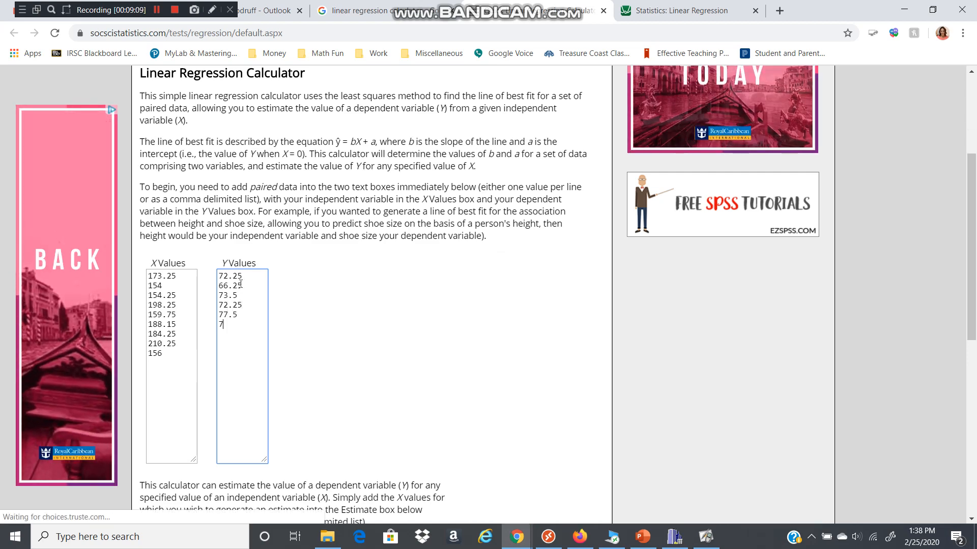
pyautogui.write('1.25')
pyautogui.press('Return')
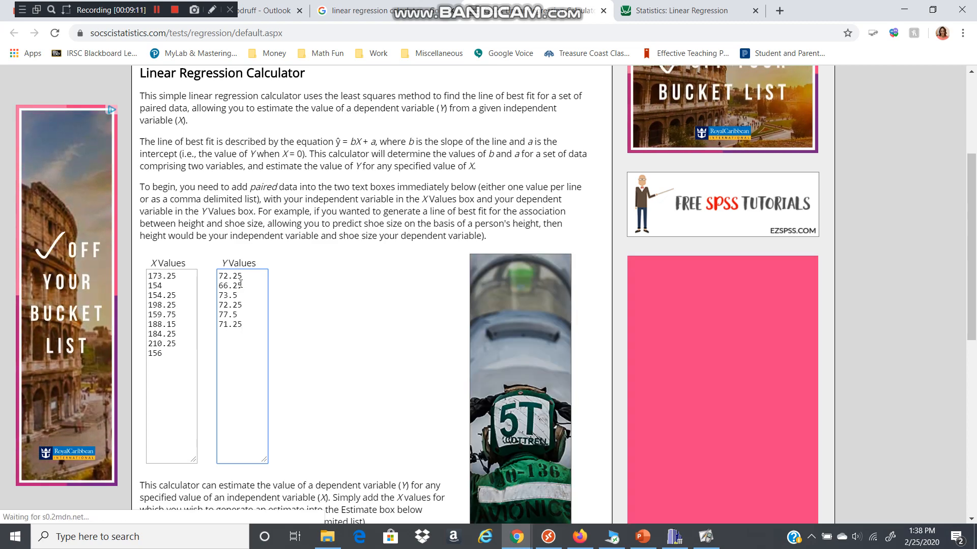
pyautogui.write('74.')
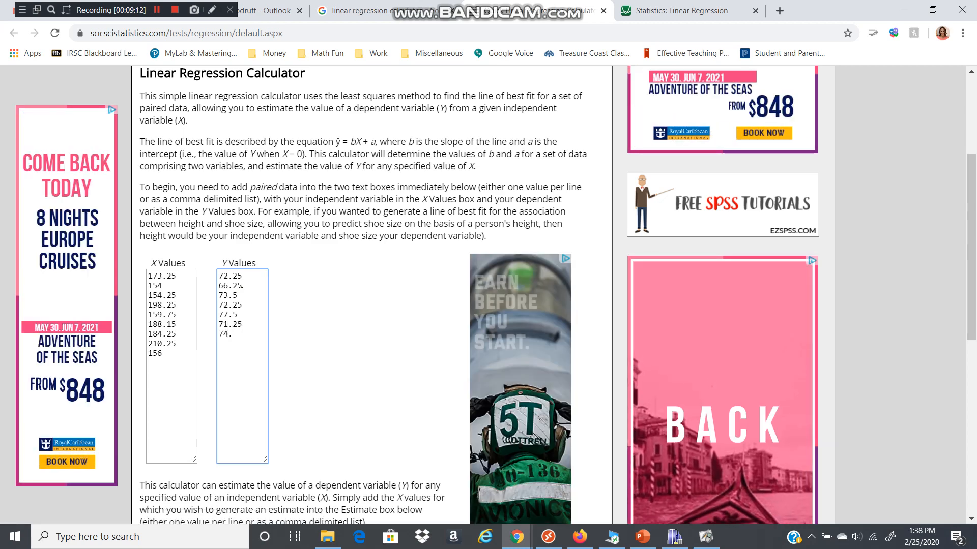
pyautogui.write('75')
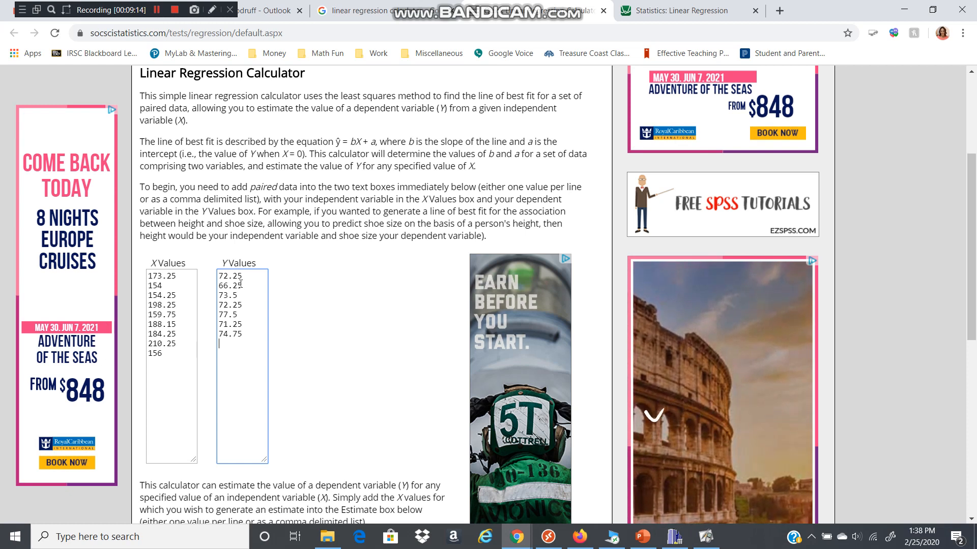
pyautogui.press('Return')
pyautogui.write('70.75')
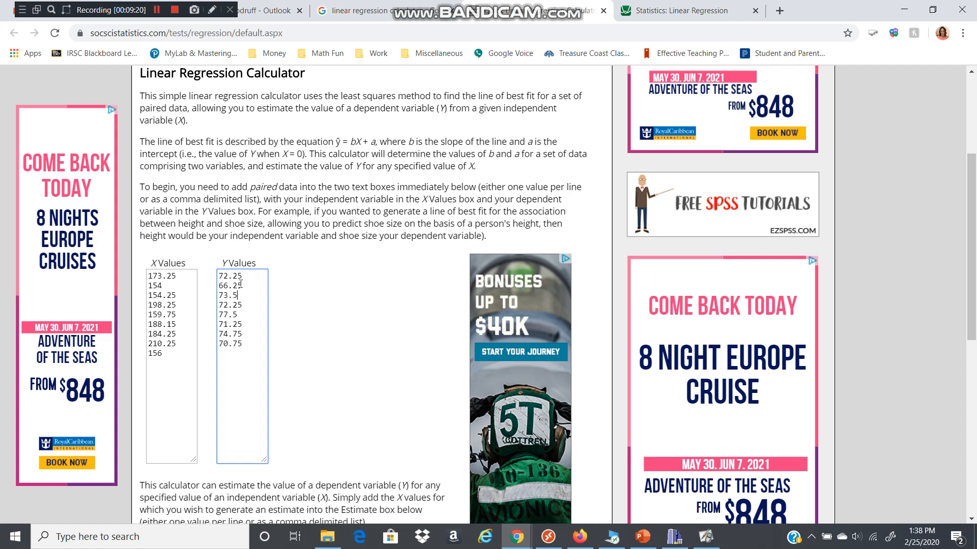
# Step: Insert the missing height 67.75 below 66.25 in the Y Values and calculate the regression equation
pyautogui.click(241, 286)
pyautogui.press('Return')
pyautogui.scroll(-7, 312, 383)
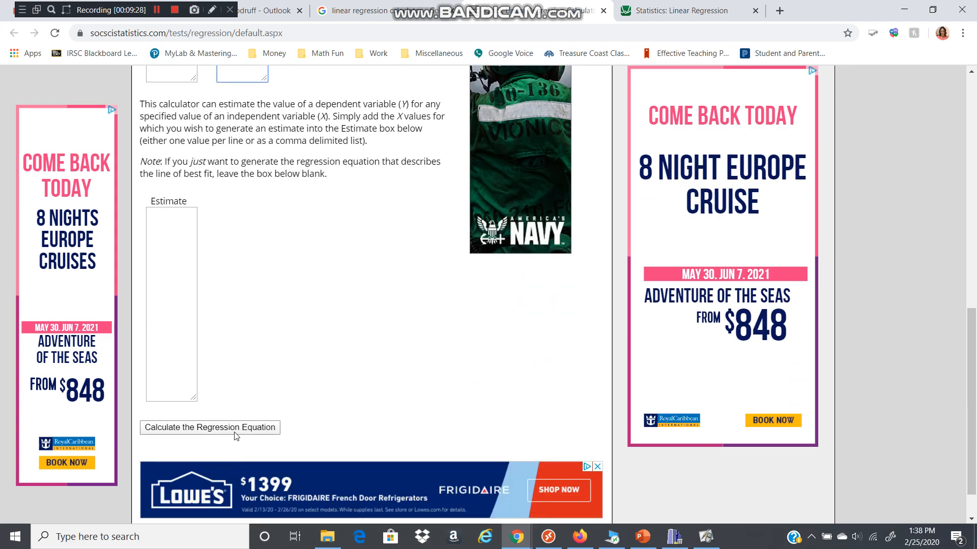
pyautogui.click(228, 431)
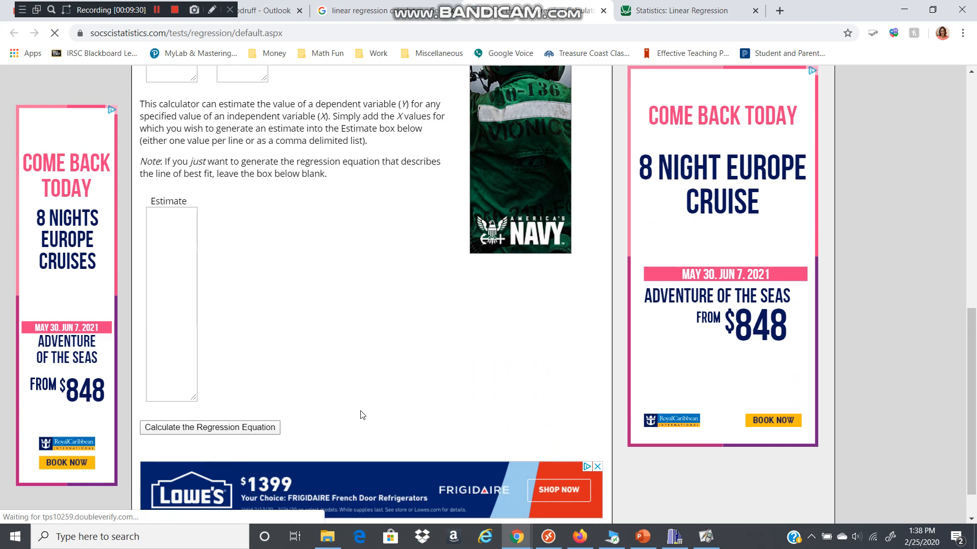
# Step: Review the calculator's regression equation, scatter plot, calculation summary and deviation tables
pyautogui.scroll(-2, 222, 414)
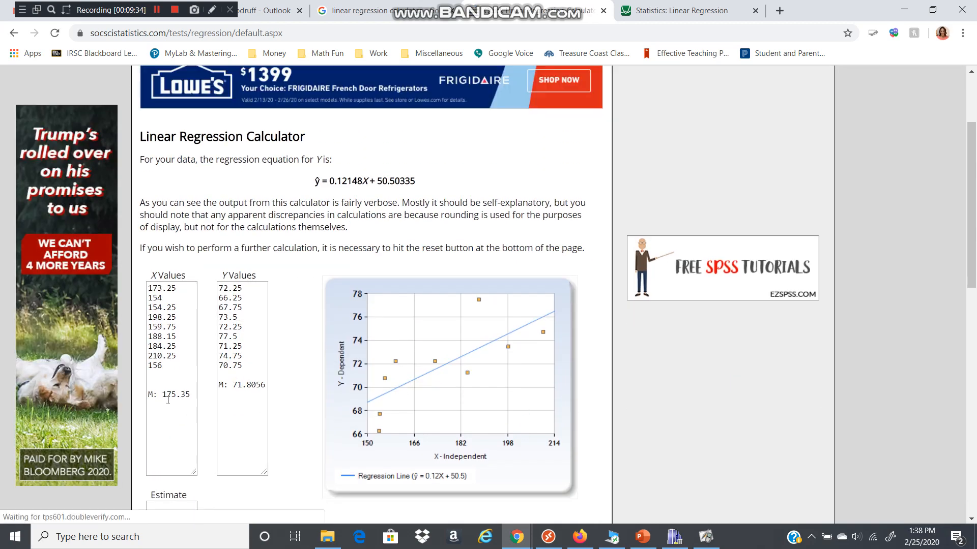
pyautogui.scroll(-5, 228, 407)
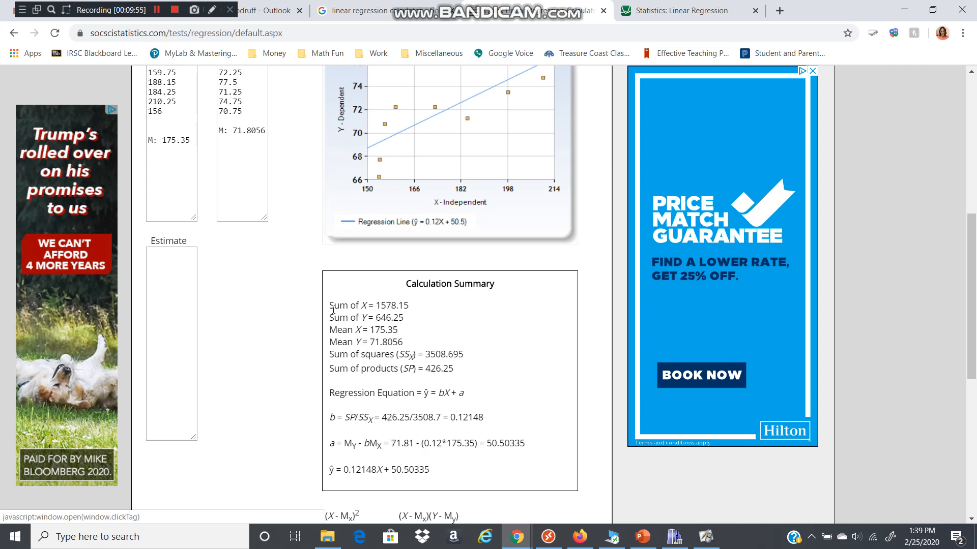
pyautogui.scroll(-7, 345, 328)
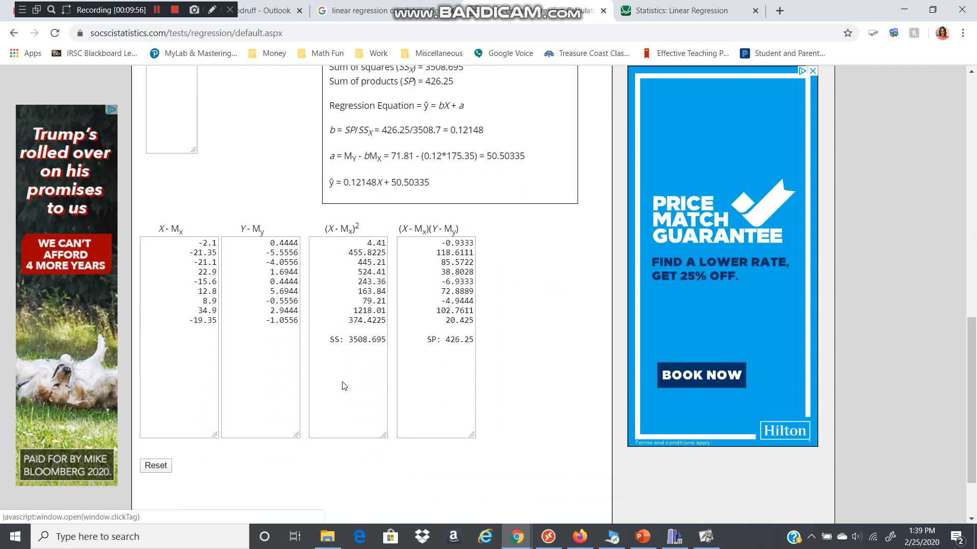
pyautogui.scroll(6, 341, 381)
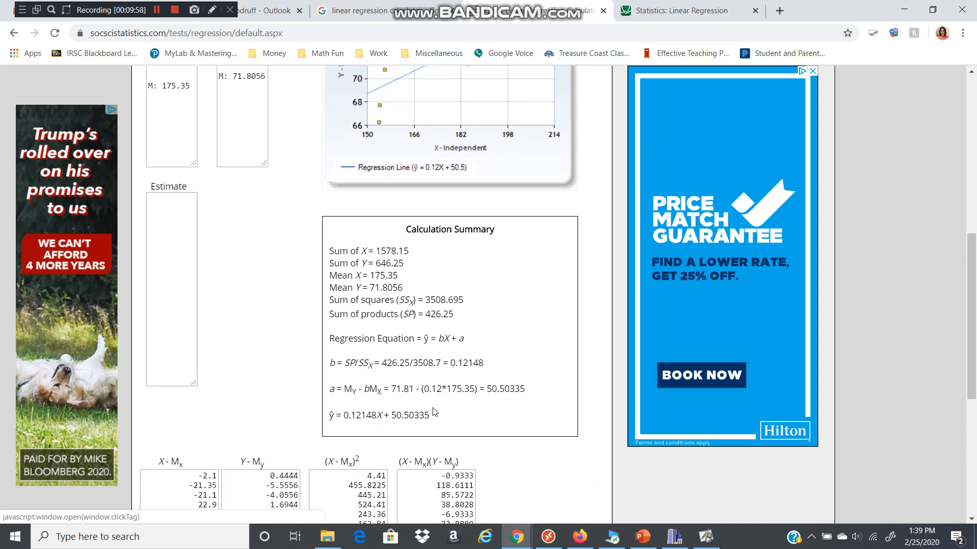